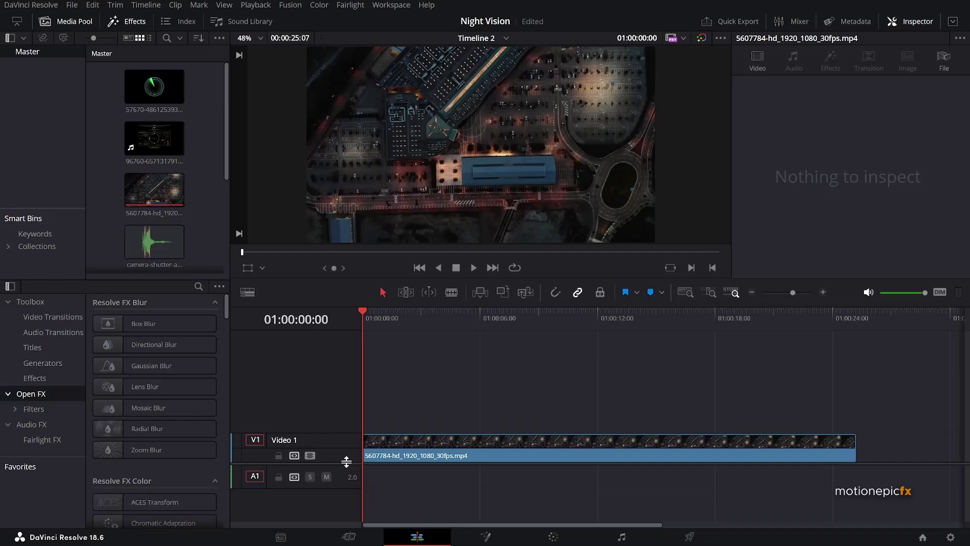
Enlarge the track area above Video 1 and move the playhead to 01:00:04:18.
drag(346, 462, 341, 438)
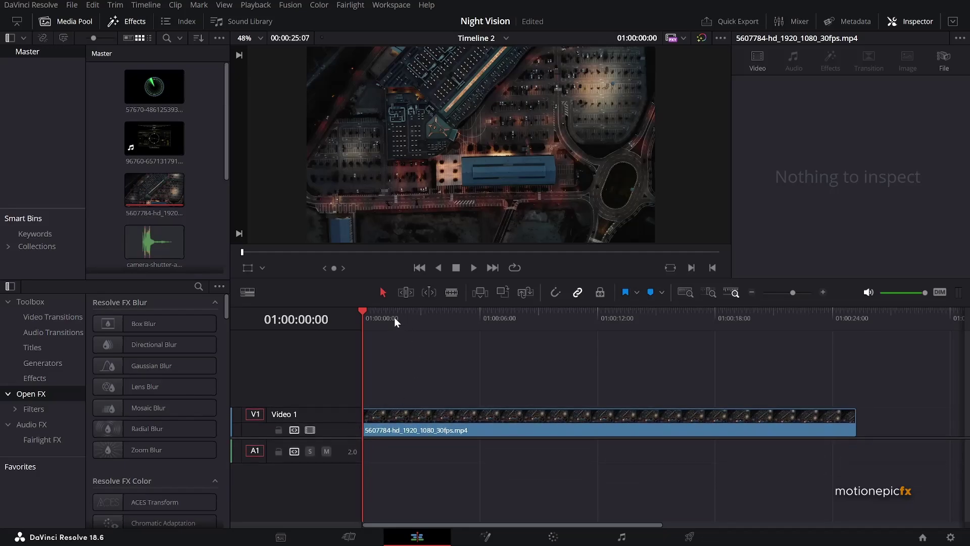
drag(394, 317, 552, 334)
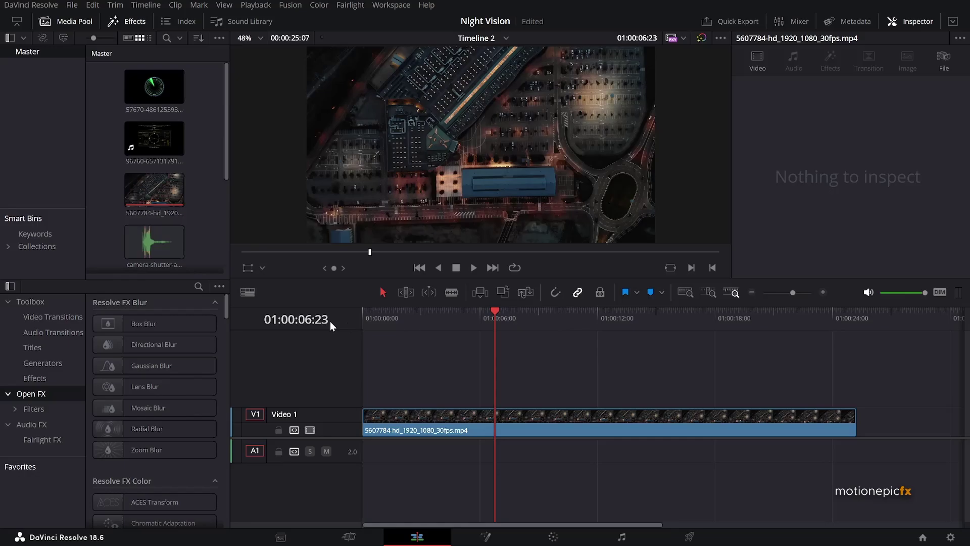
Place an Adjustment Clip on a new Video 2 track, lengthened to about 15 seconds.
click(34, 378)
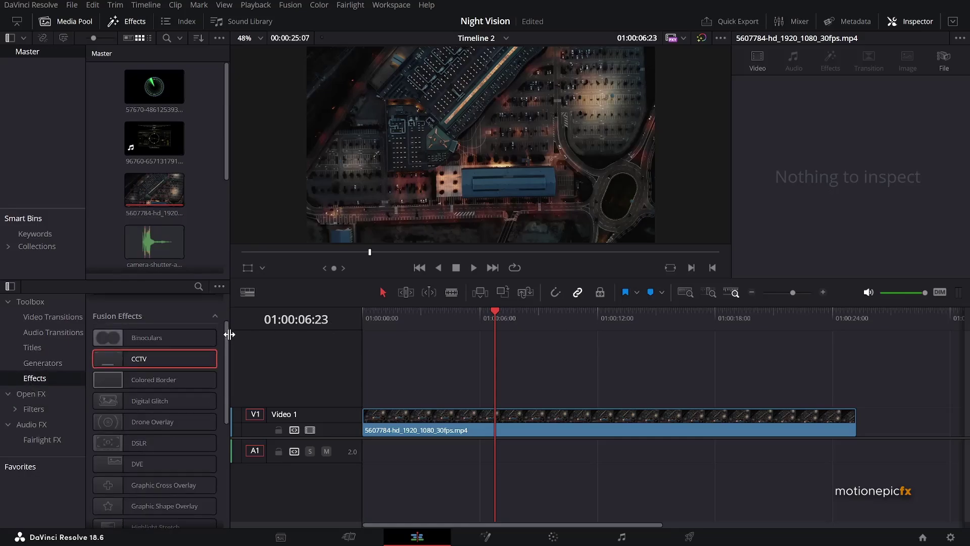
scroll(229, 334, up, 2)
click(144, 324)
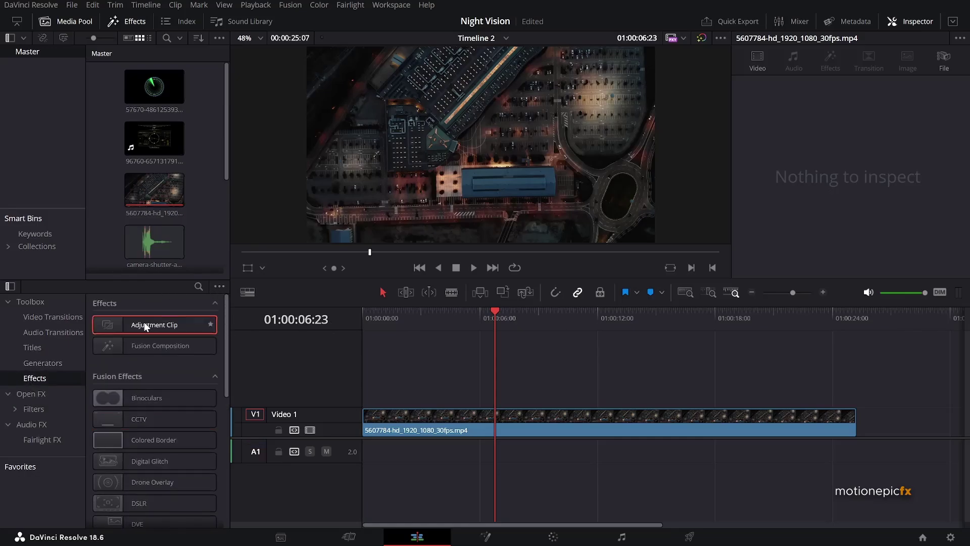
drag(144, 324, 358, 390)
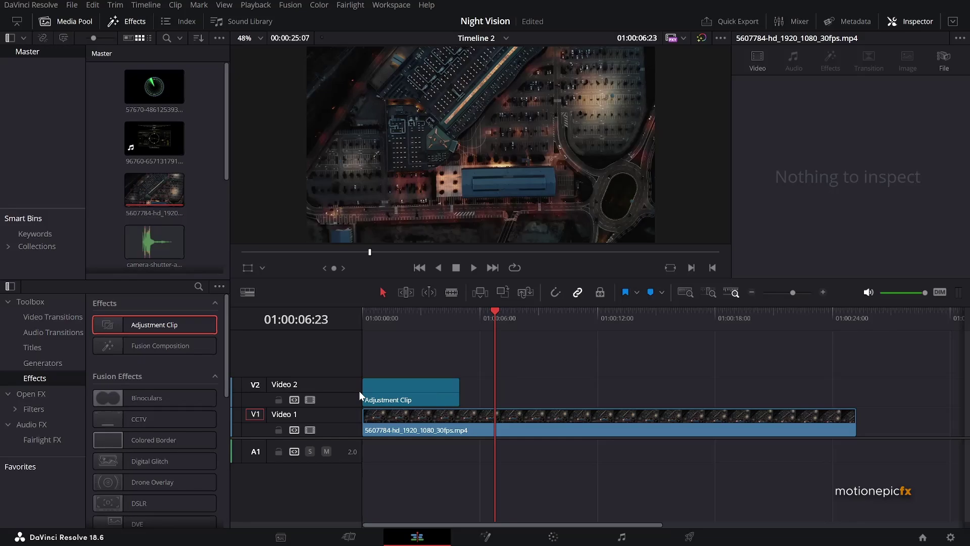
drag(459, 399, 690, 400)
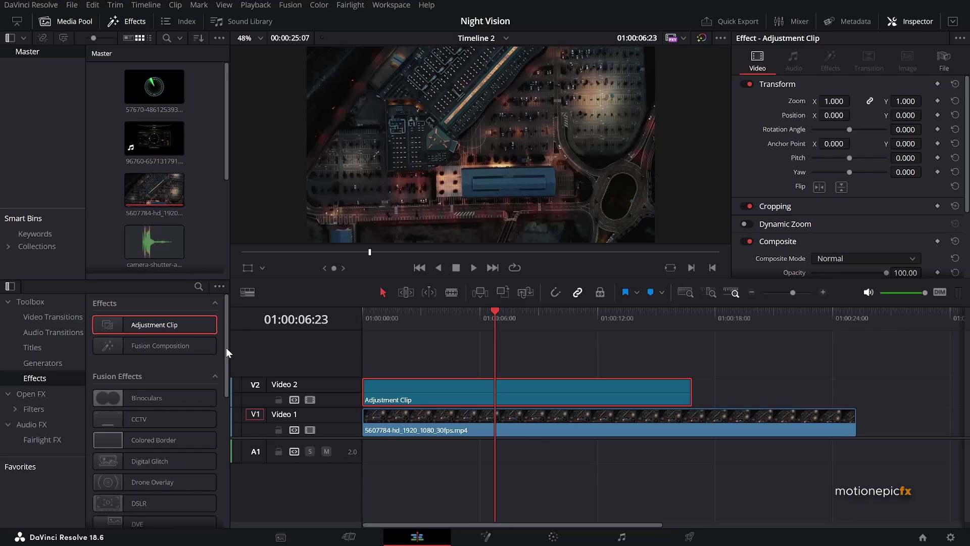
Apply the Night Vision Fusion effect to the V2 adjustment clip.
drag(226, 347, 224, 401)
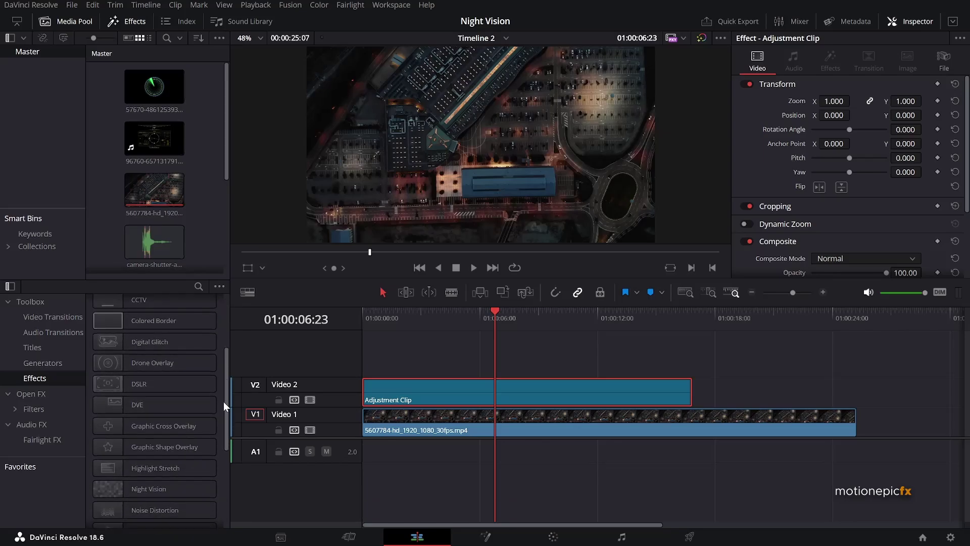
click(172, 488)
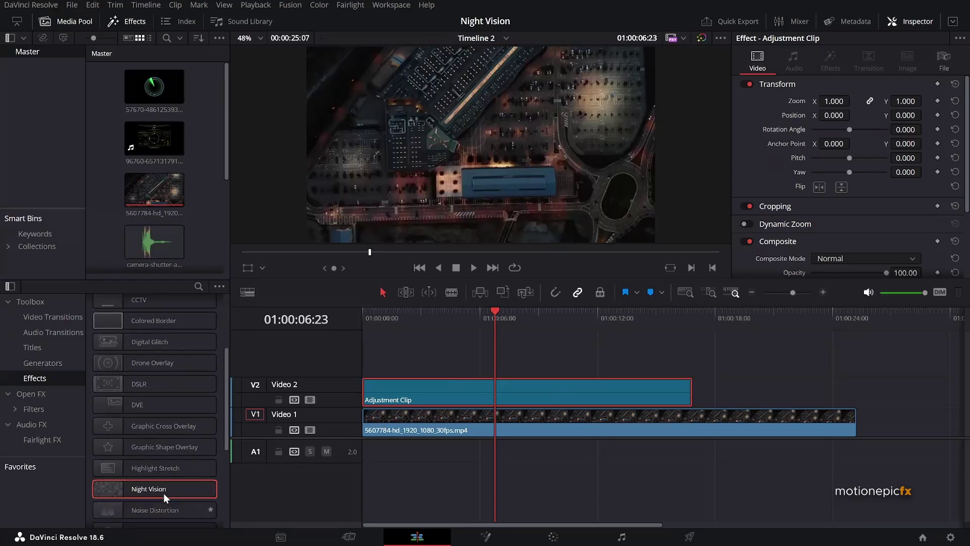
drag(164, 493, 446, 390)
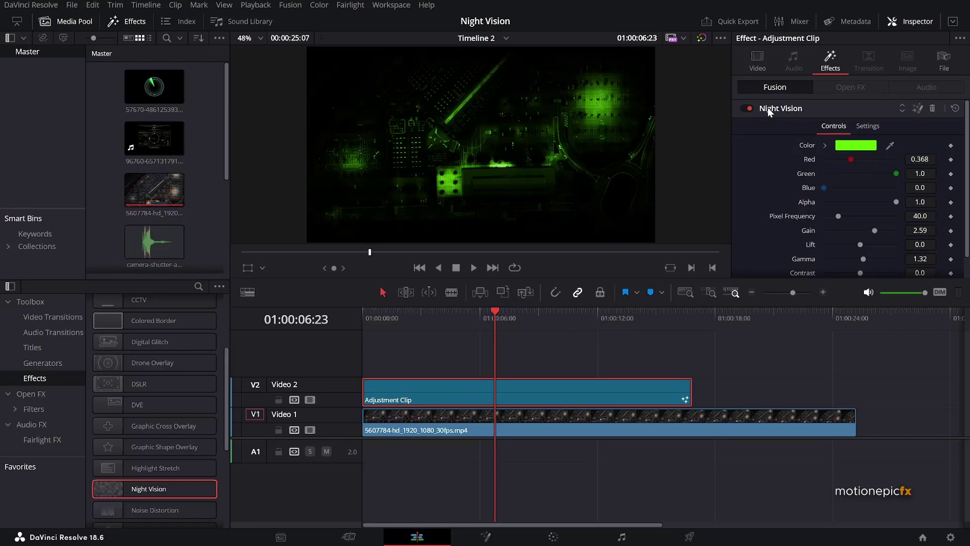
Preview the green night-vision result full screen in the Cinema Viewer, then exit.
key(ctrl+f)
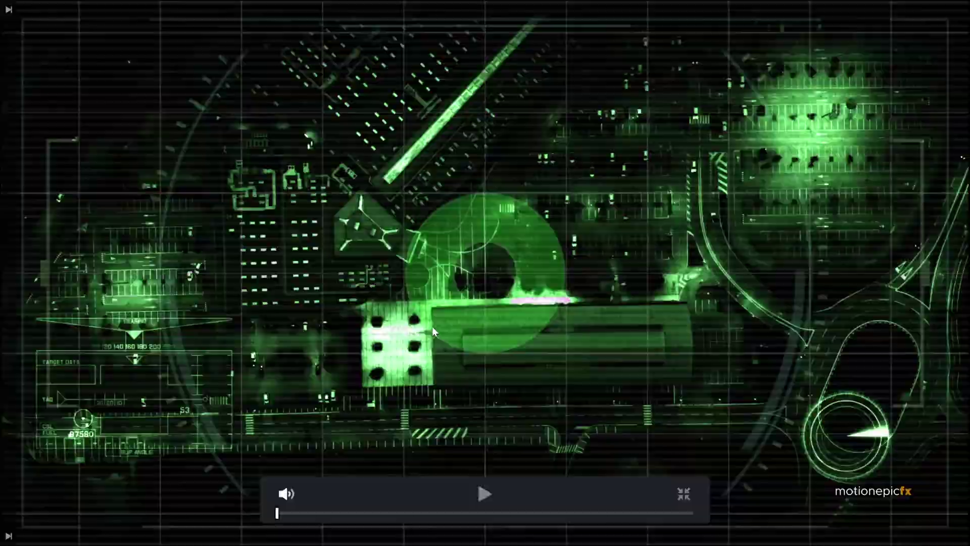
mouse_move(317, 511)
mouse_down()
mouse_move(288, 512)
mouse_move(307, 512)
mouse_up()
key(Escape)
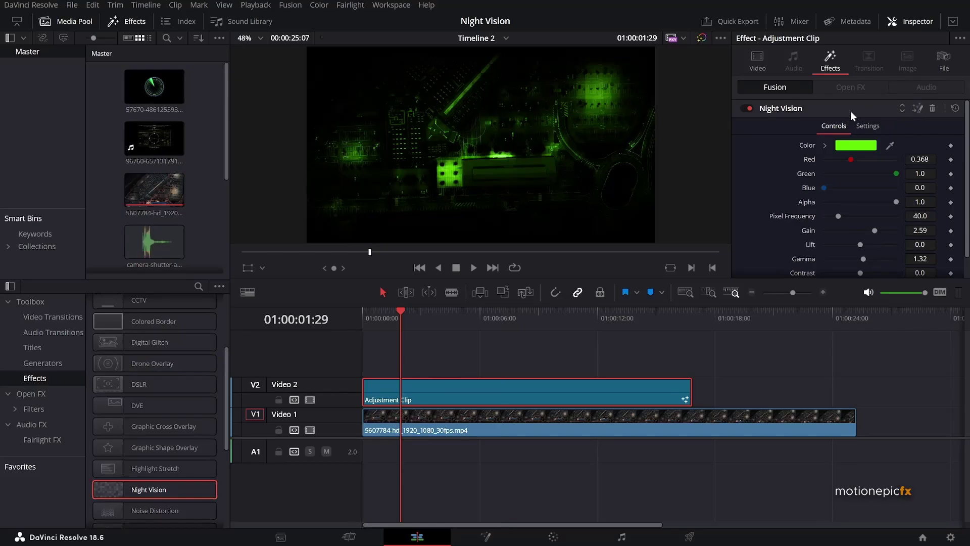
In Fusion, remove the MosaicBlur1 Blend keyframes inside NightVision and set Blend to 1.0.
click(918, 108)
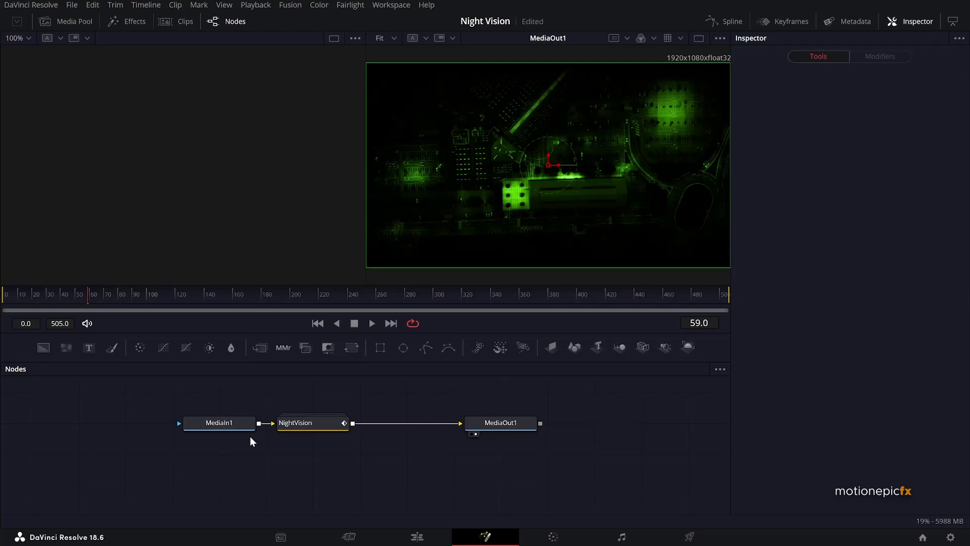
drag(222, 423, 164, 425)
double_click(310, 426)
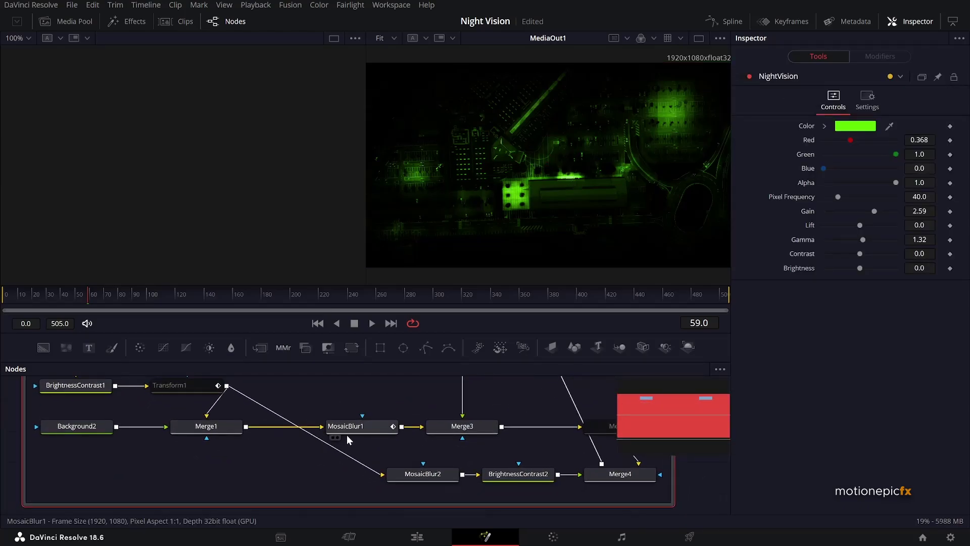
click(351, 426)
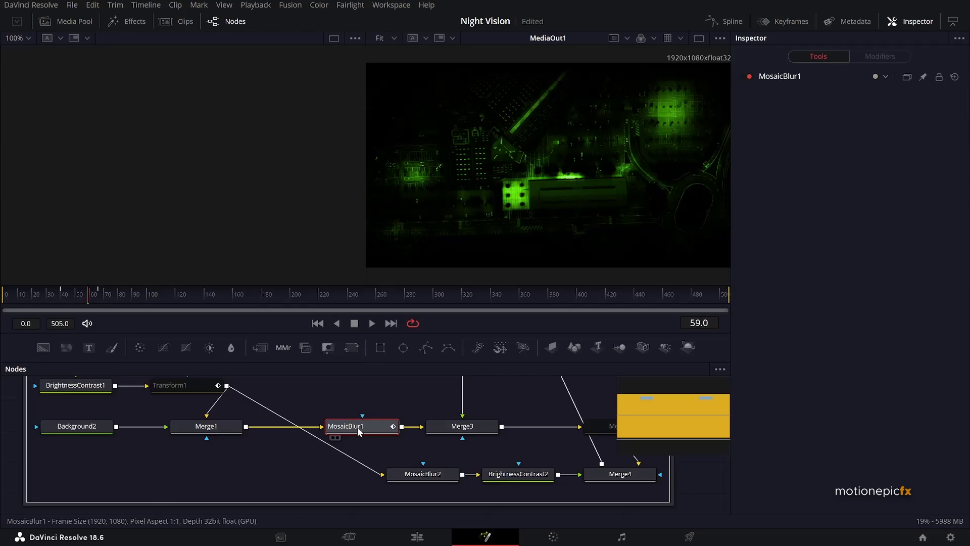
click(776, 76)
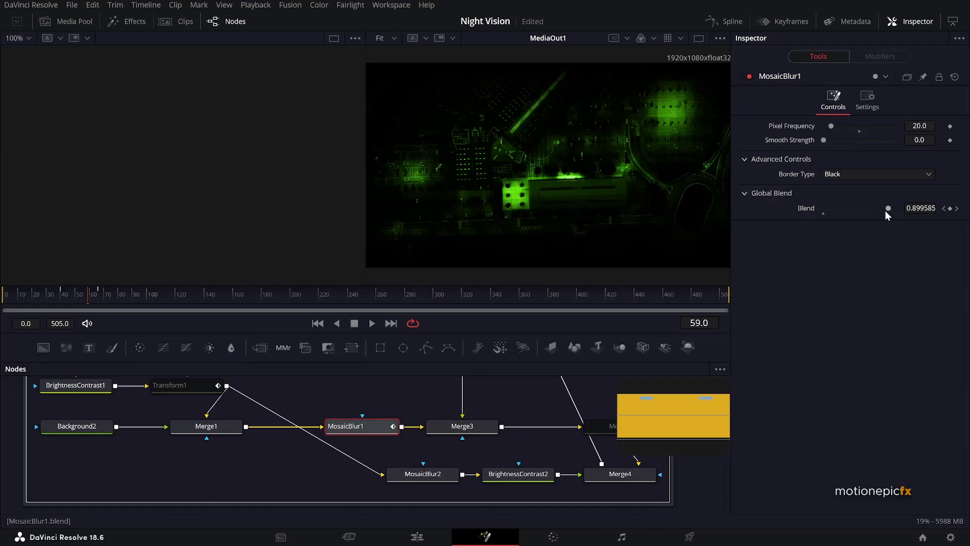
click(804, 207)
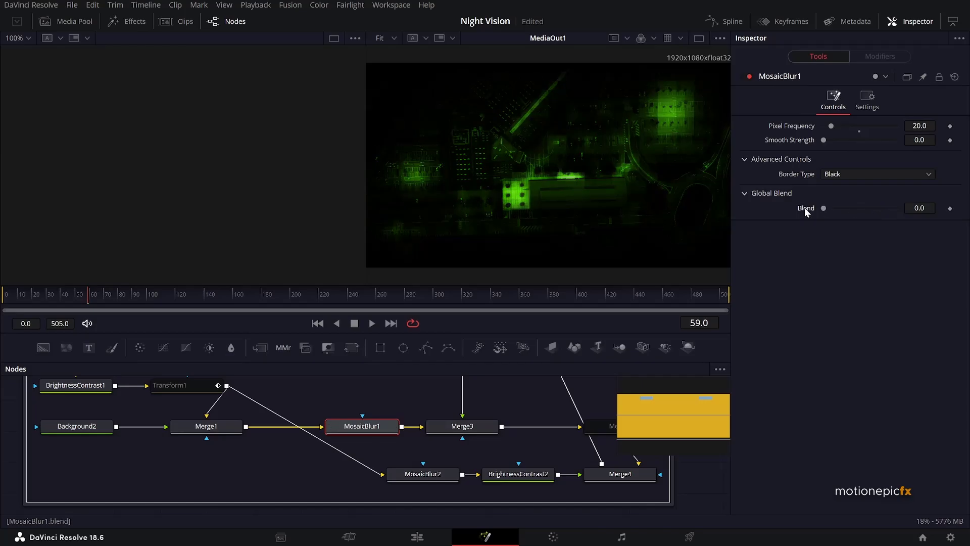
drag(824, 209, 878, 208)
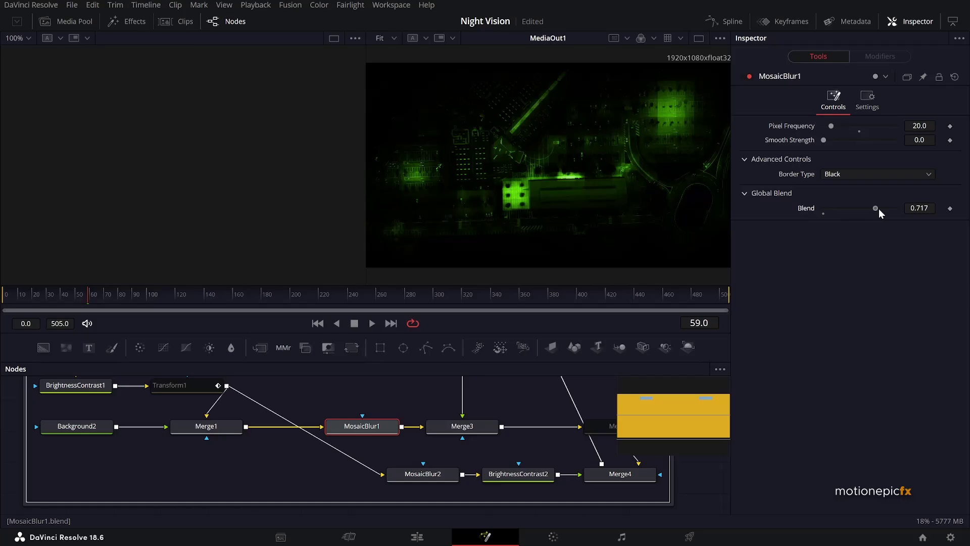
Lower Night Vision's alpha, red and green, set Pixel Frequency 0.2, Lift 0.56, Gamma 0.83, Contrast 0.65.
click(429, 539)
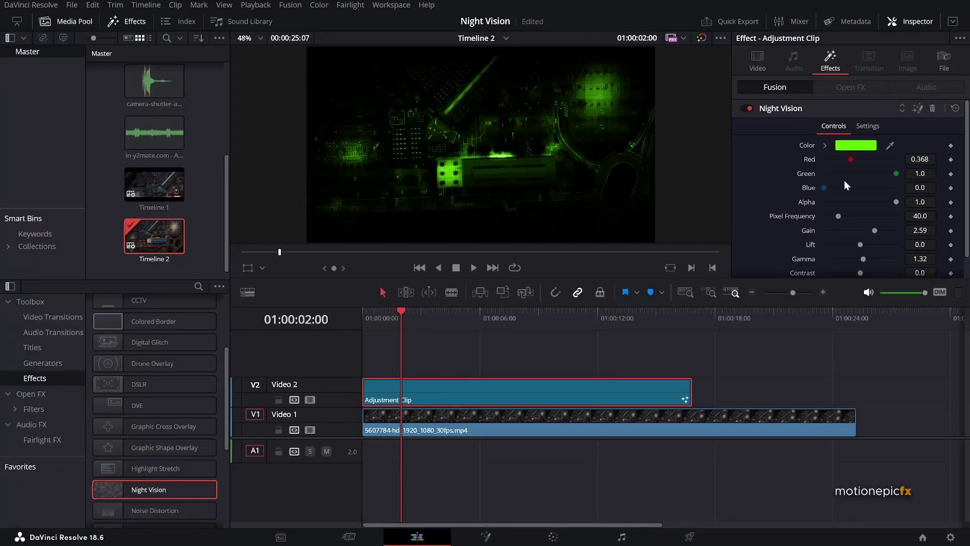
drag(894, 202, 833, 202)
drag(850, 159, 836, 159)
drag(896, 173, 877, 173)
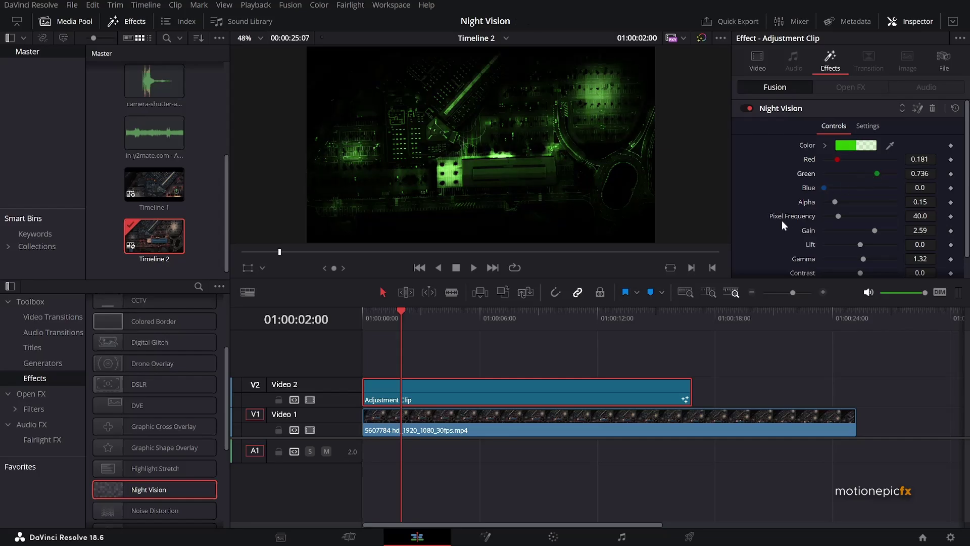
mouse_move(839, 215)
mouse_down()
mouse_move(791, 216)
mouse_move(831, 223)
mouse_up()
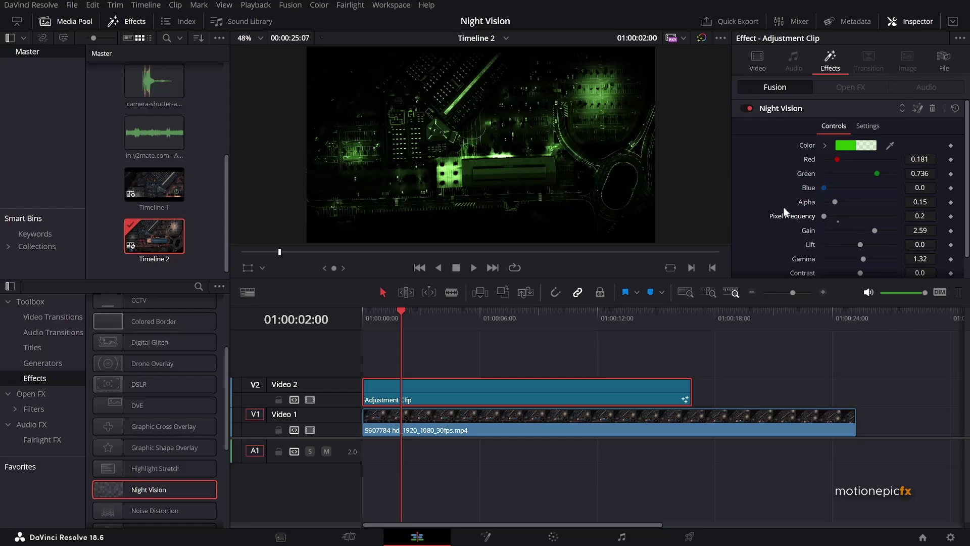
scroll(814, 233, down, 1)
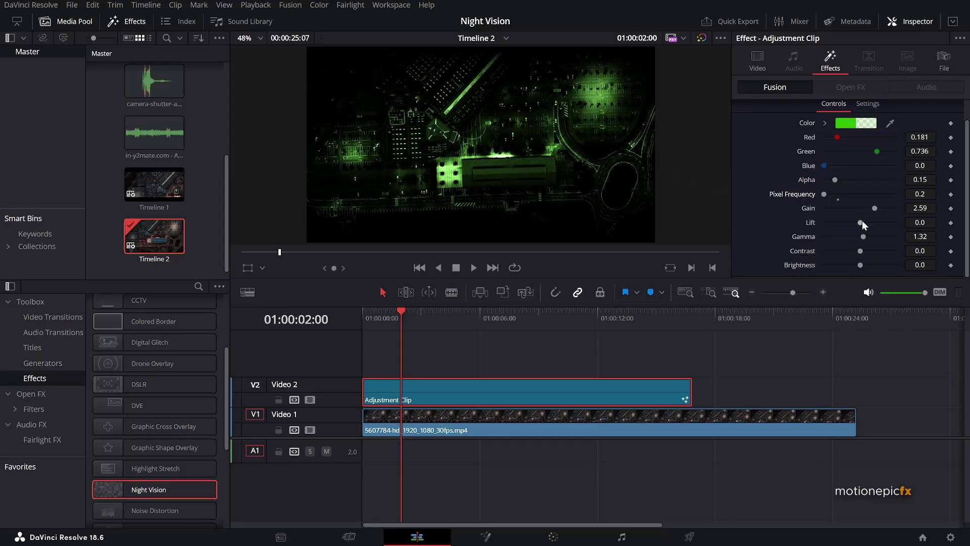
drag(862, 222, 882, 250)
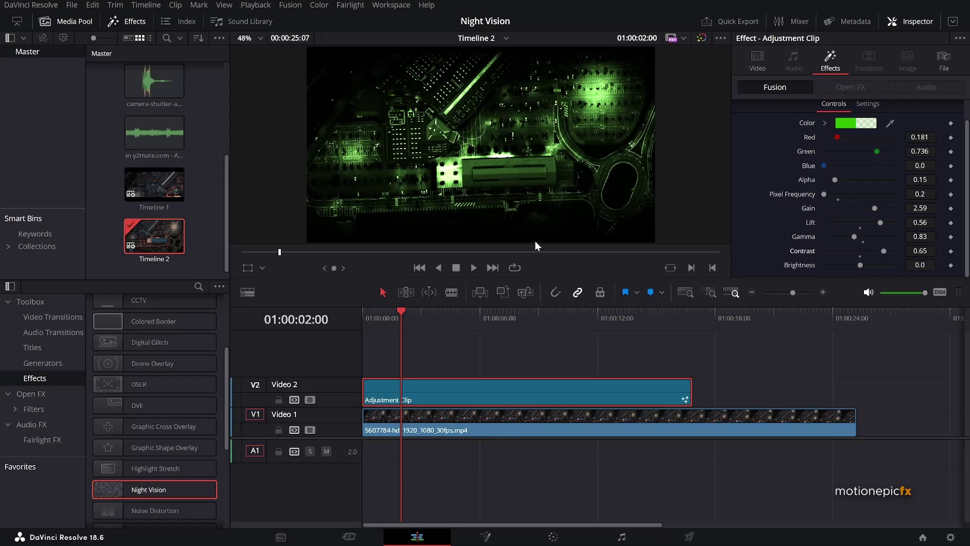
Stack Drone Overlay on the V2 adjustment clip and show its Inspector controls instead of Night Vision.
scroll(227, 375, up, 5)
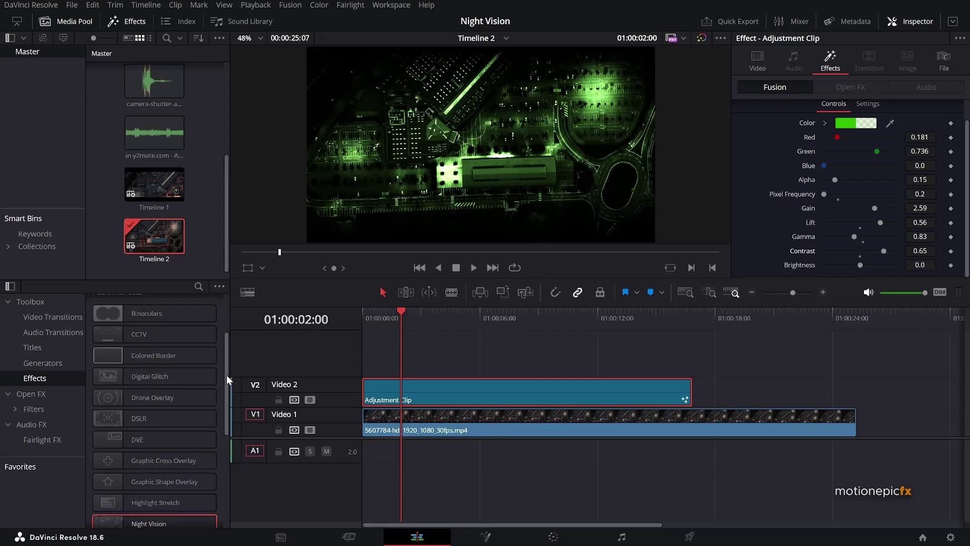
scroll(227, 375, down, 1)
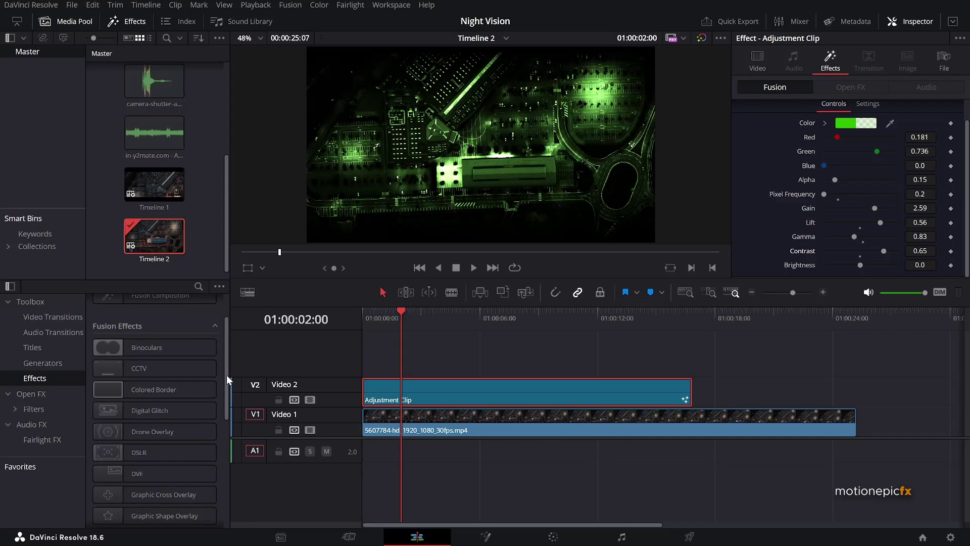
mouse_move(148, 435)
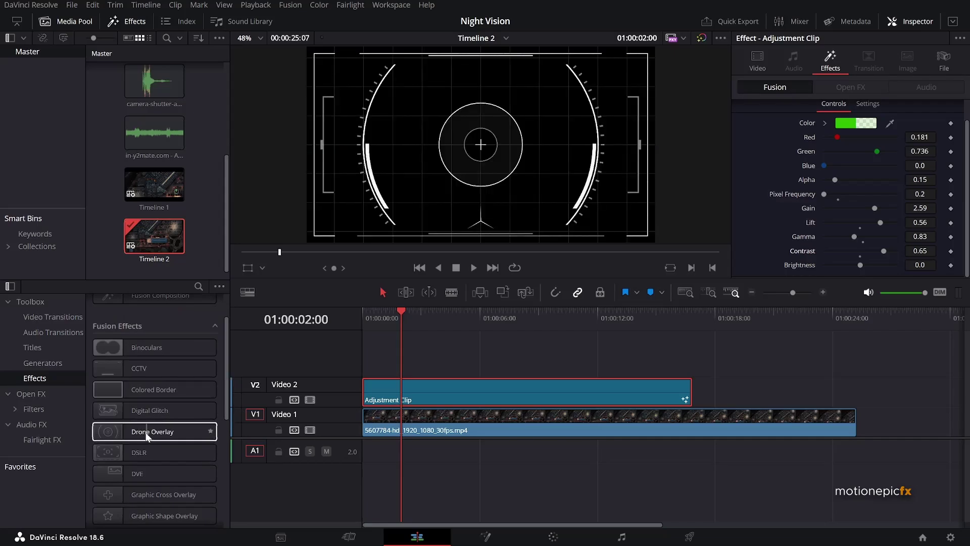
drag(147, 434, 431, 394)
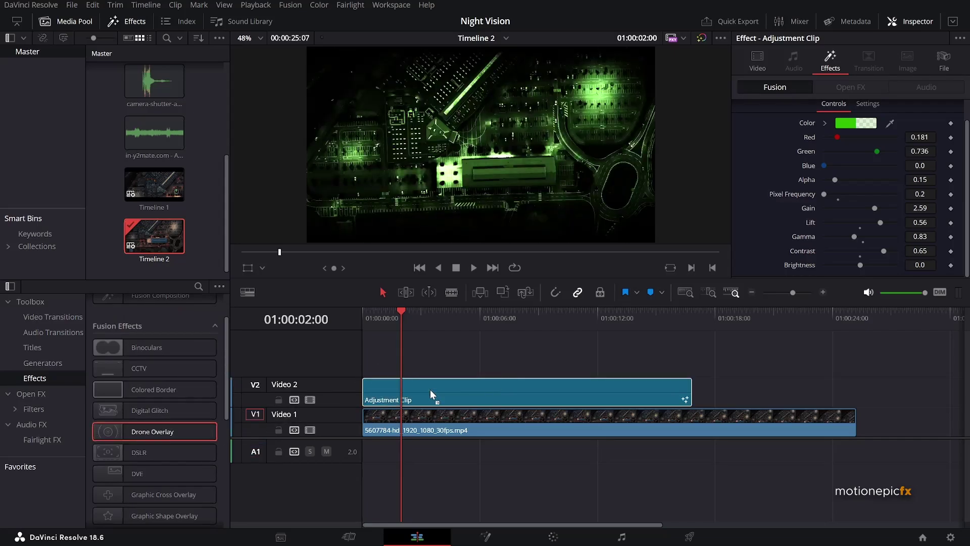
click(785, 111)
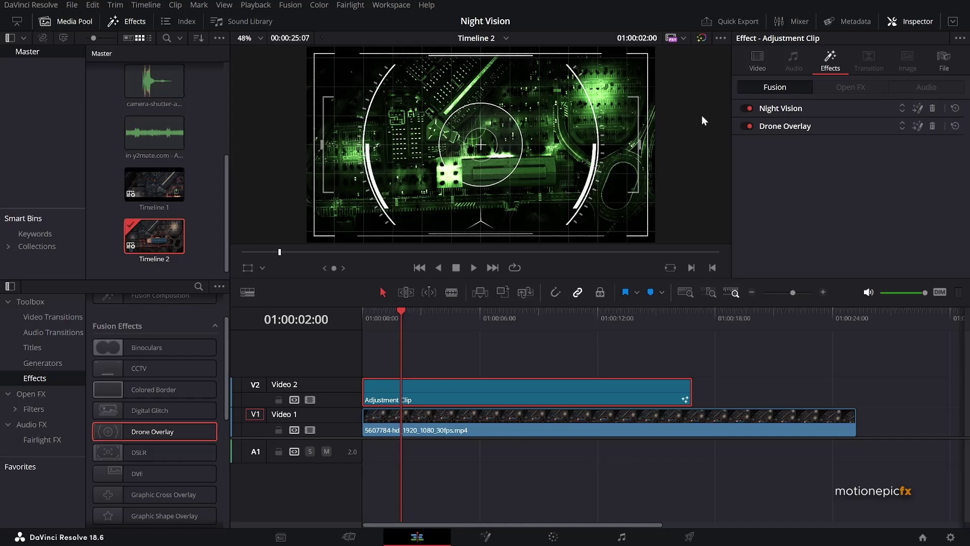
click(787, 124)
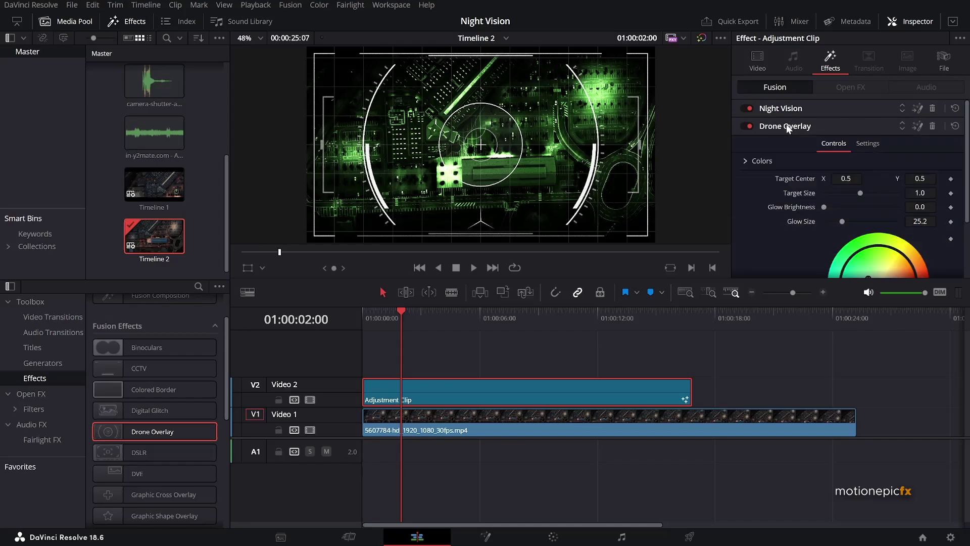
Turn the Graphic 1 colour into a dark, transparent green.
click(745, 161)
scroll(784, 213, down, 5)
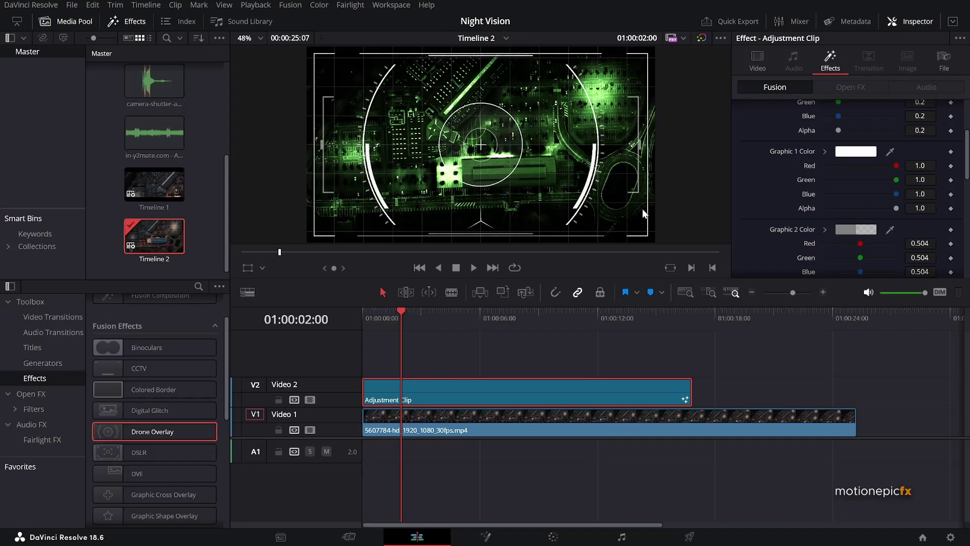
drag(896, 166, 835, 179)
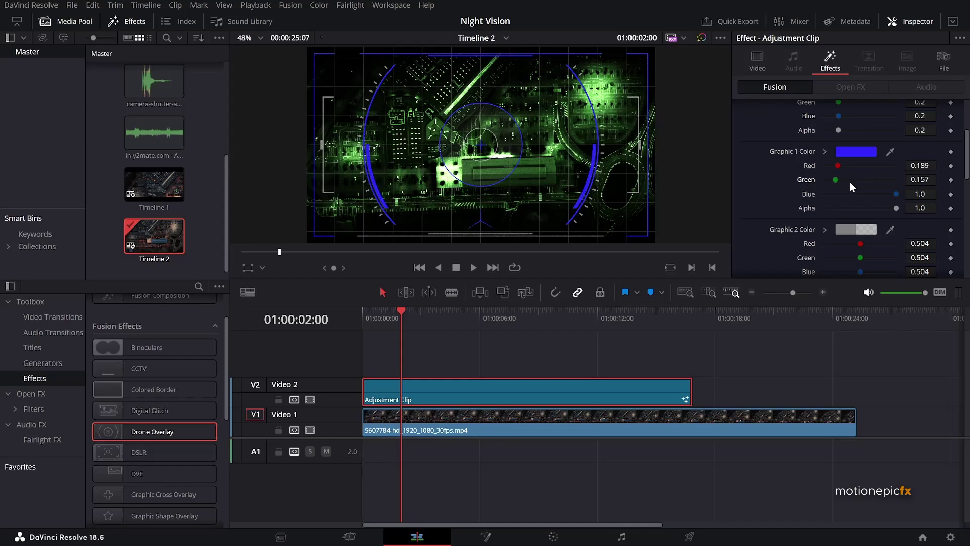
drag(895, 194, 837, 194)
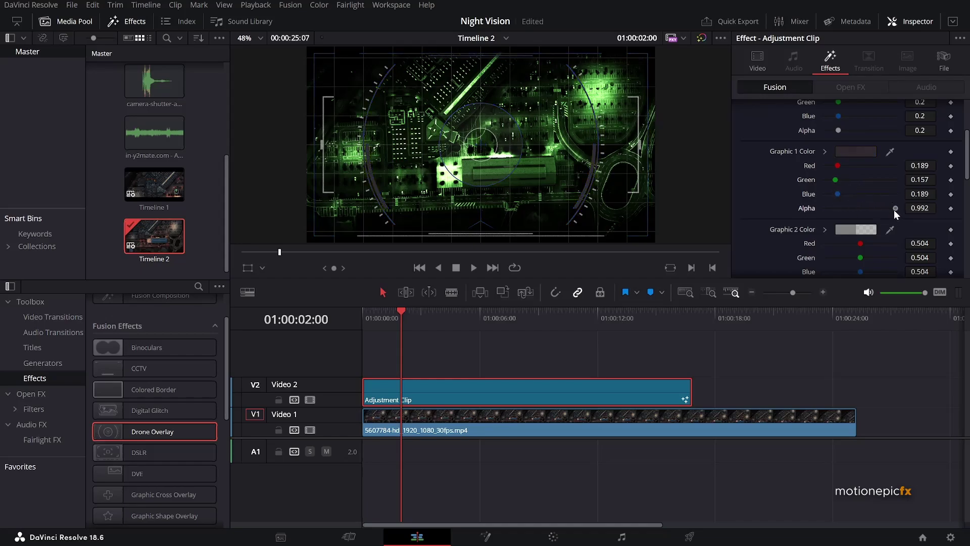
drag(895, 208, 815, 208)
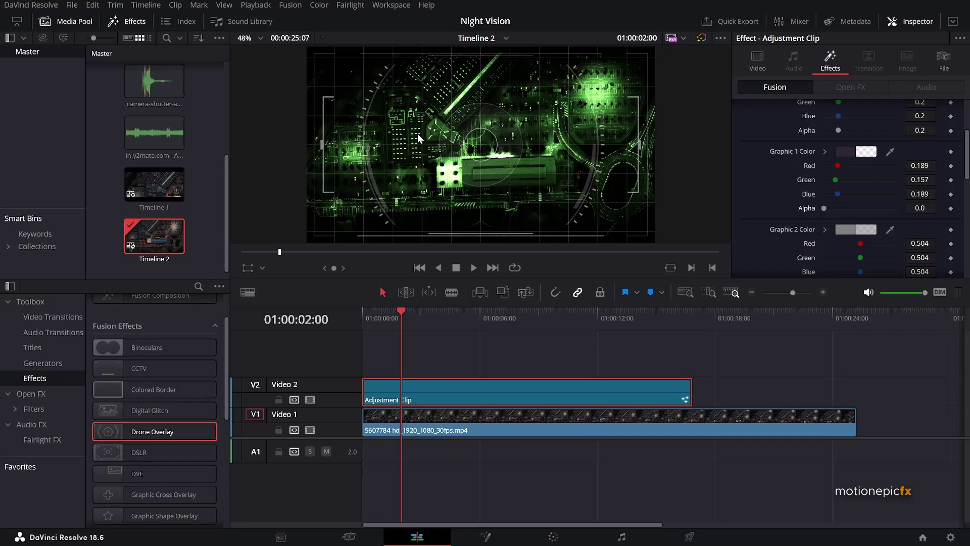
drag(837, 194, 825, 166)
Lower Graphic 2's red, blue and opacity for a dim dark green.
scroll(787, 220, down, 1)
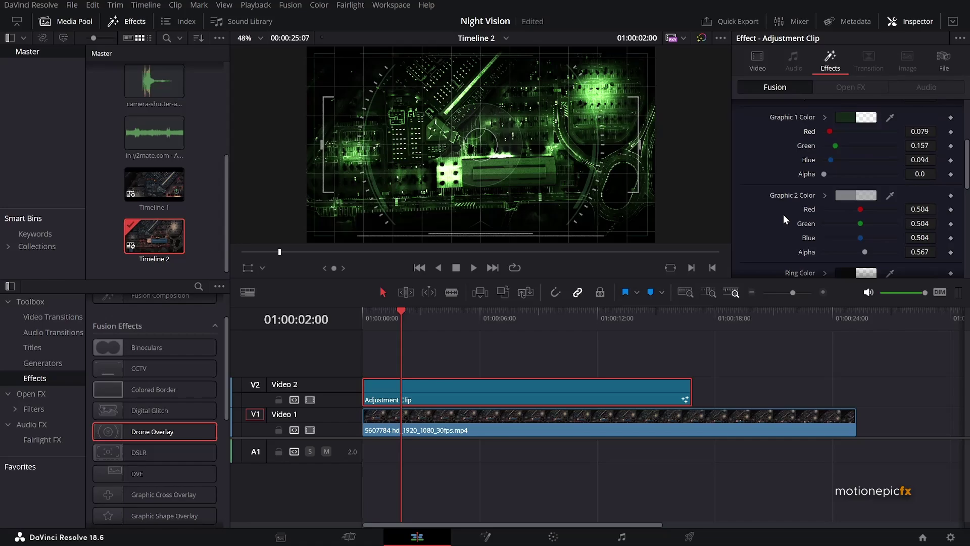
drag(861, 209, 831, 209)
drag(861, 237, 831, 224)
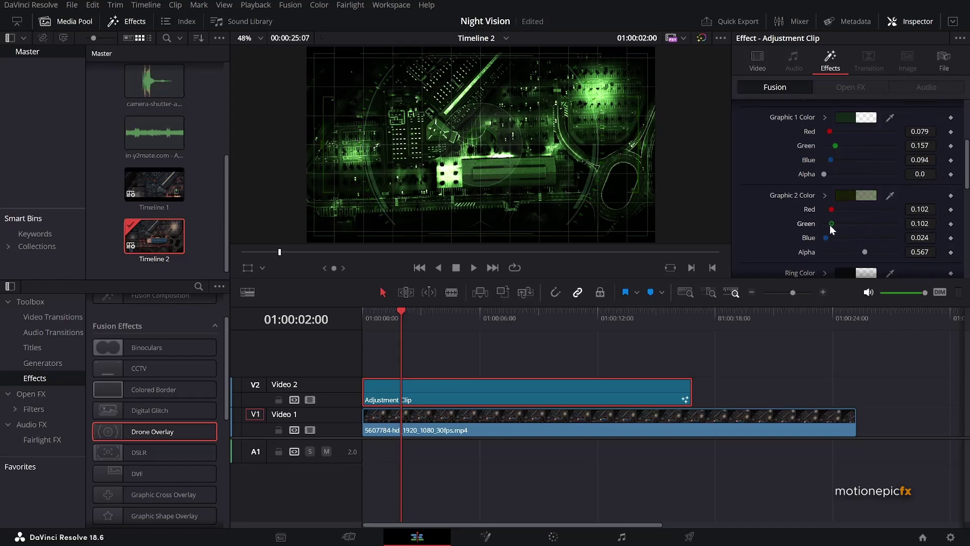
drag(865, 252, 835, 223)
scroll(770, 202, up, 5)
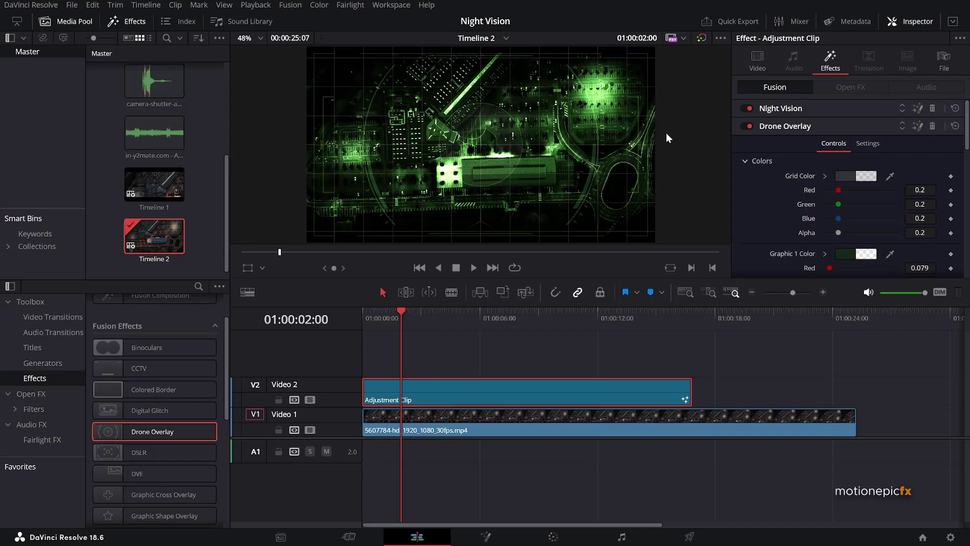
click(746, 109)
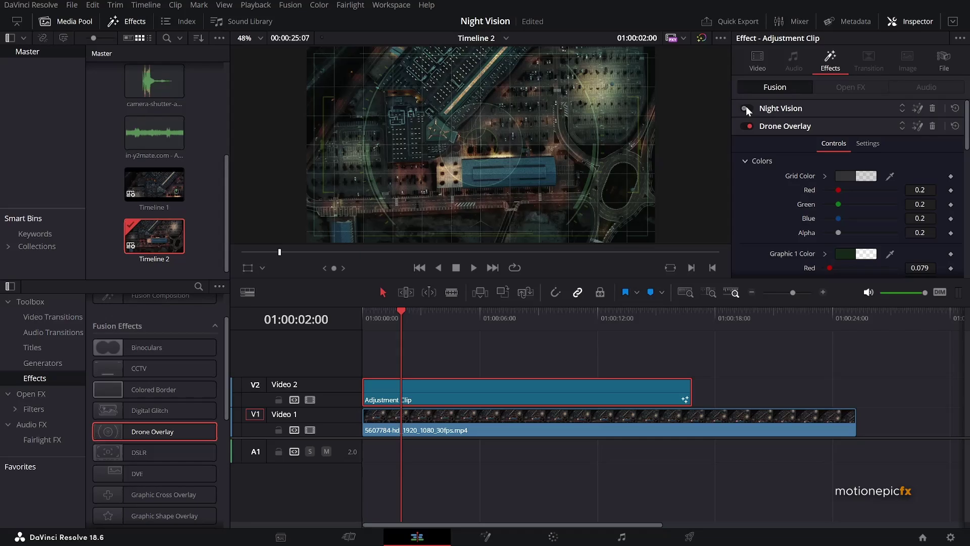
click(745, 108)
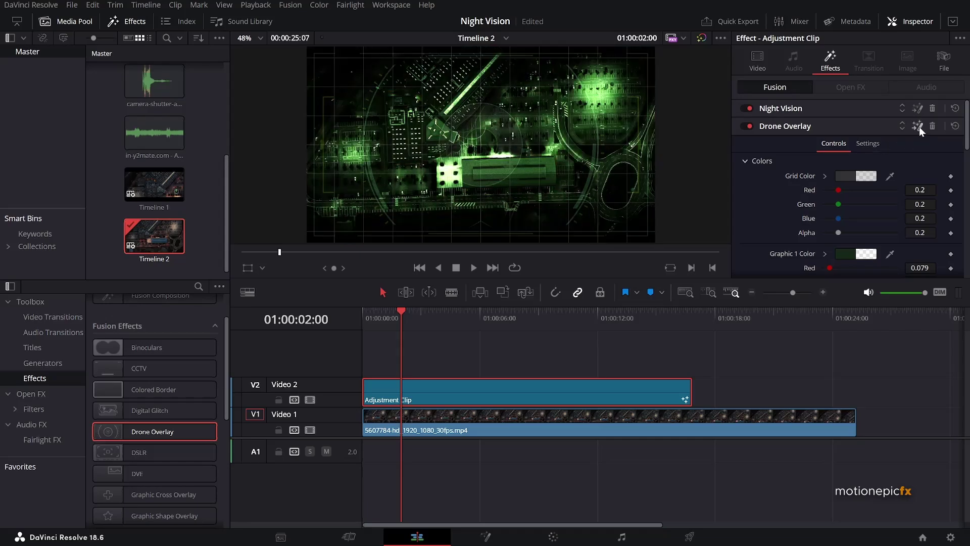
click(917, 126)
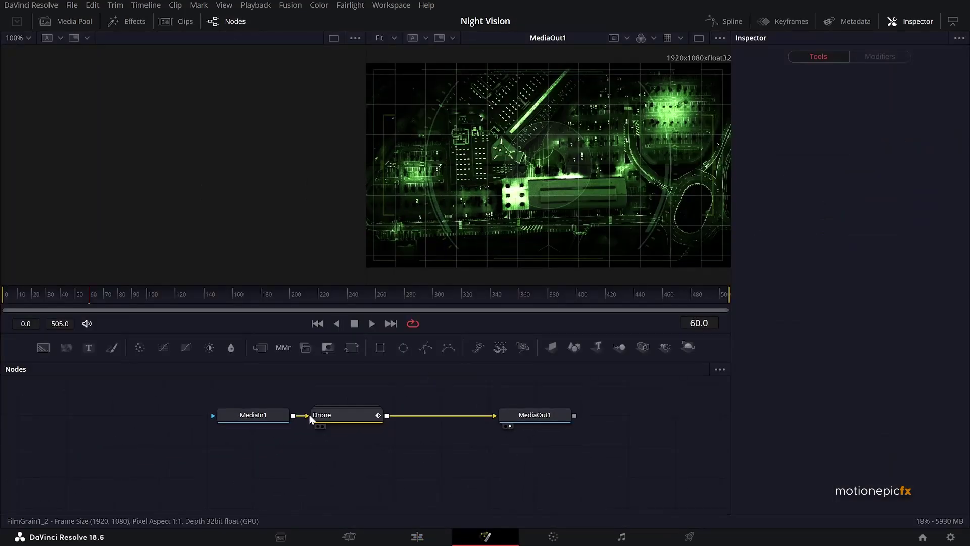
drag(238, 415, 145, 418)
double_click(342, 416)
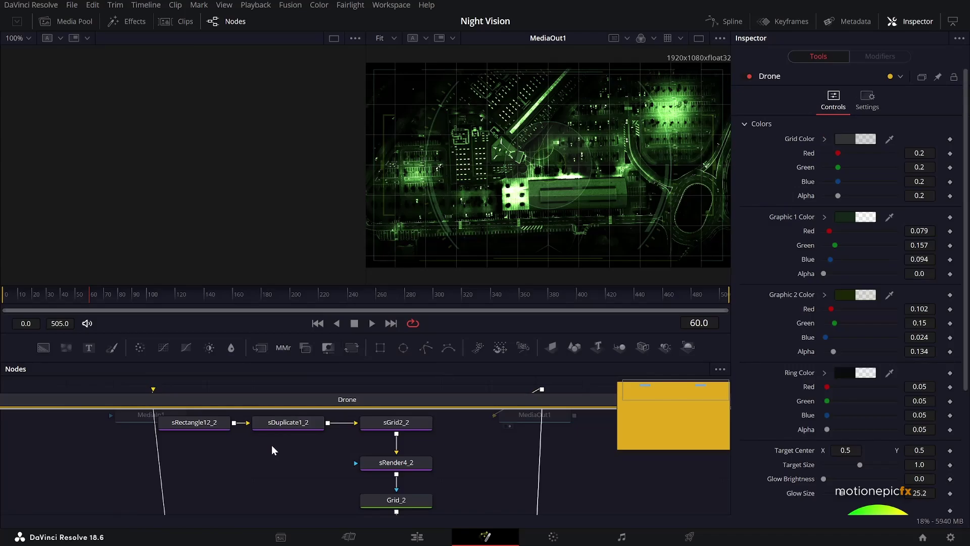
scroll(287, 450, down, 2)
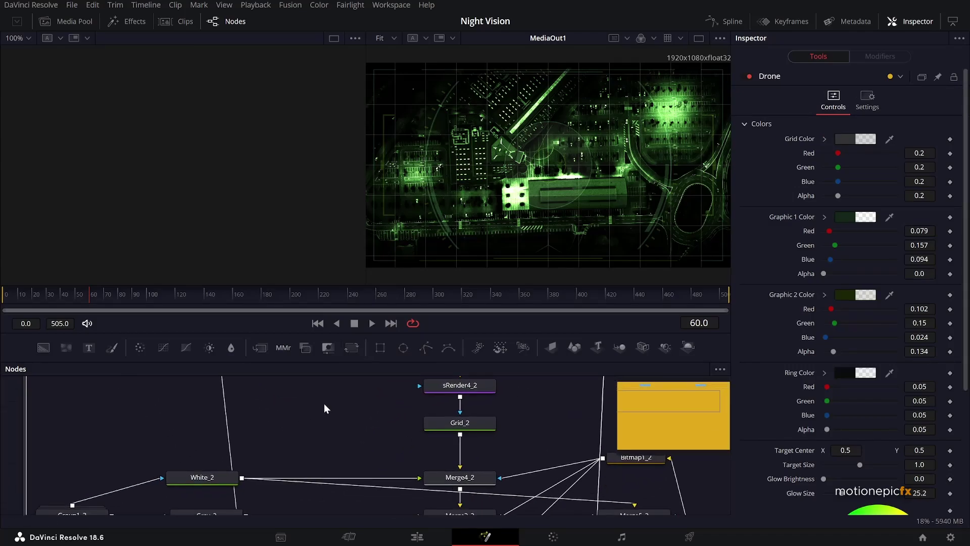
key(shift+4)
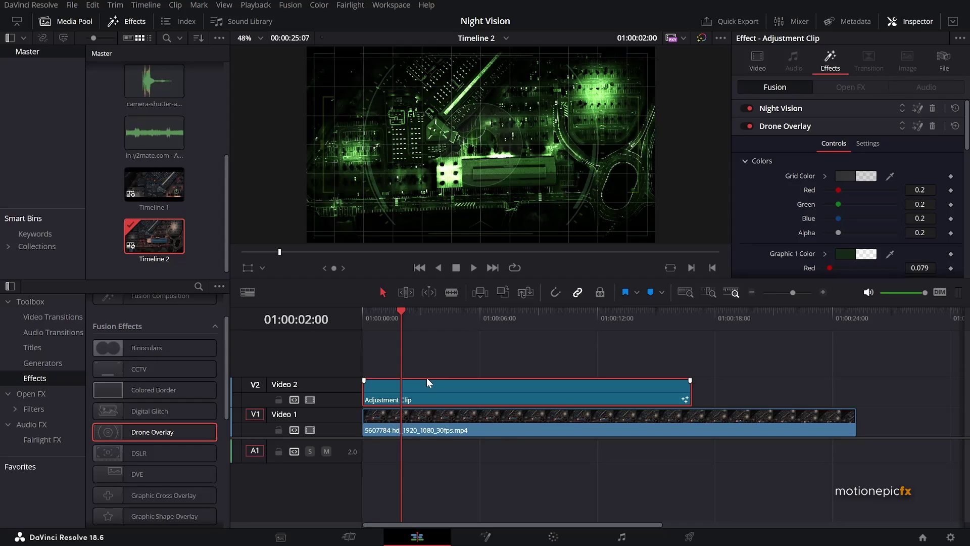
At about 01:00:03, set the target ring's Green to 0.228 and raise its Glow Brightness.
drag(401, 316, 423, 317)
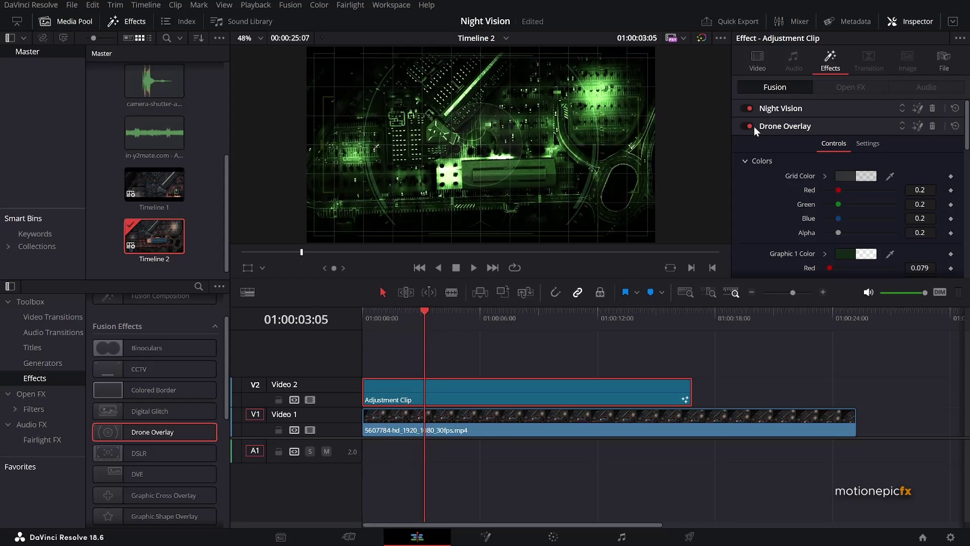
scroll(759, 221, down, 5)
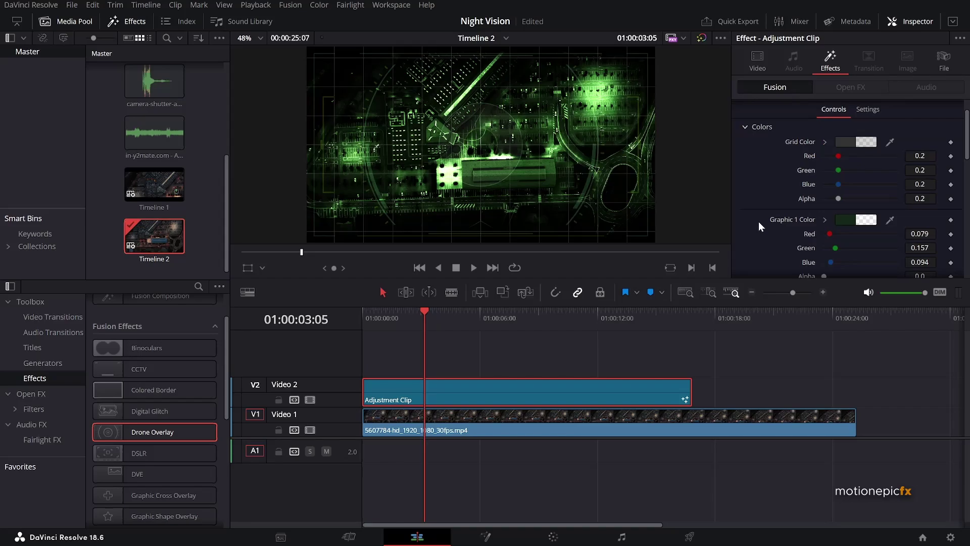
scroll(759, 221, up, 3)
scroll(759, 221, down, 2)
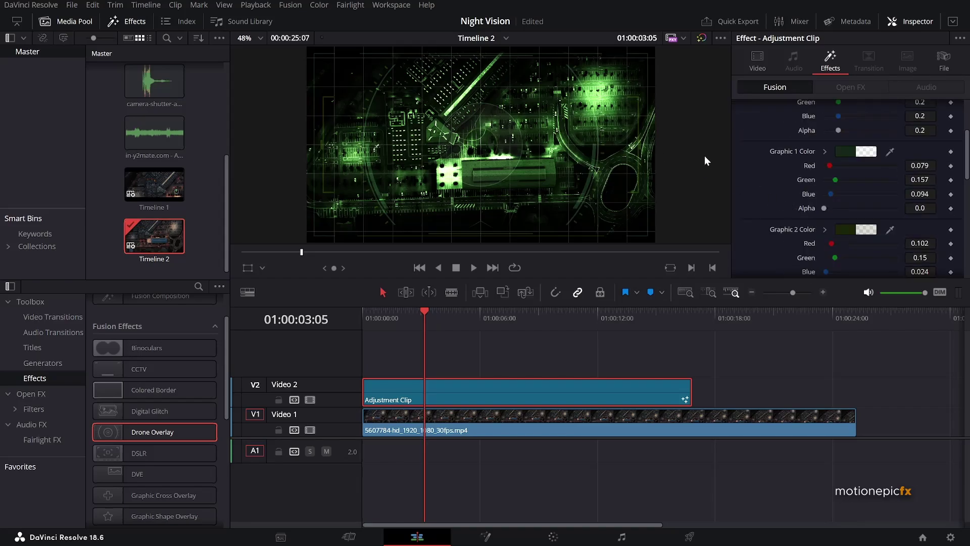
scroll(806, 198, down, 4)
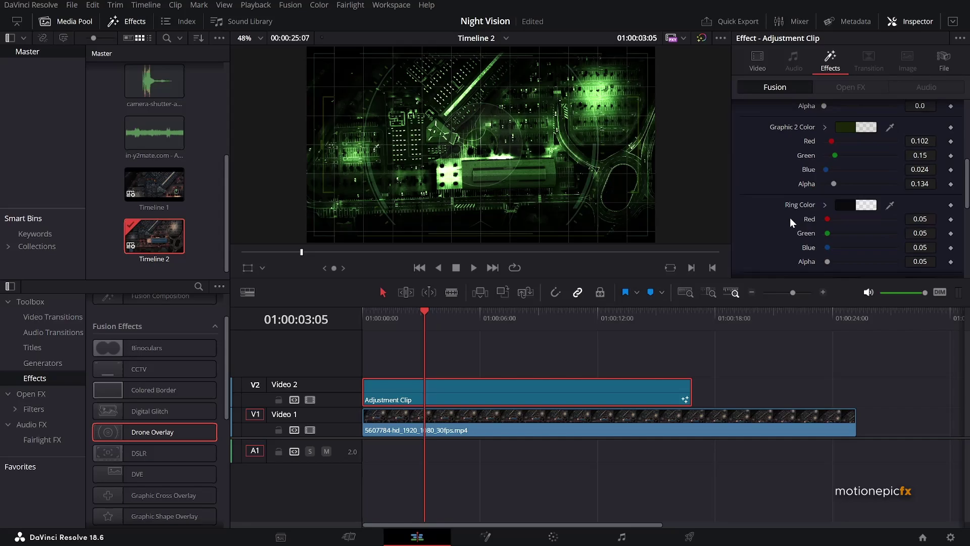
drag(826, 234, 850, 227)
scroll(752, 239, down, 3)
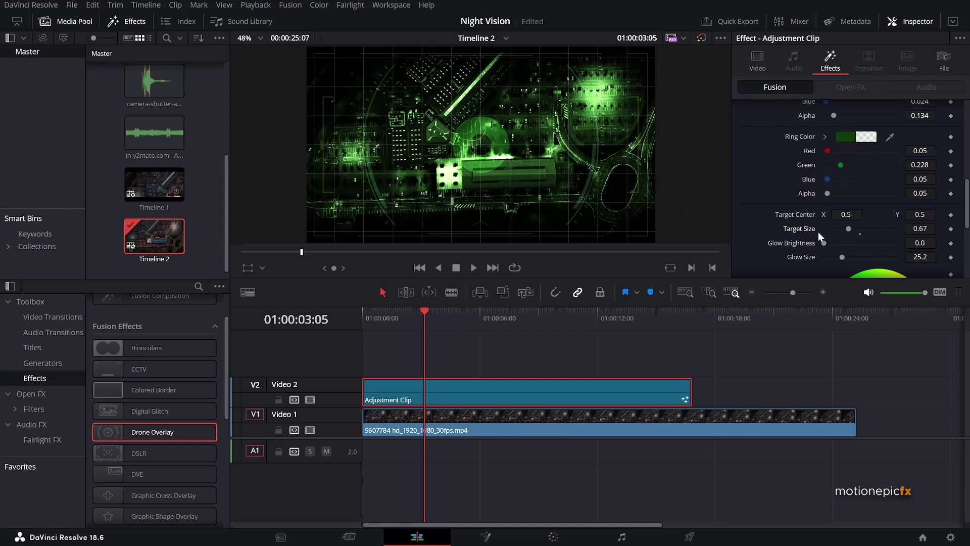
drag(824, 244, 850, 243)
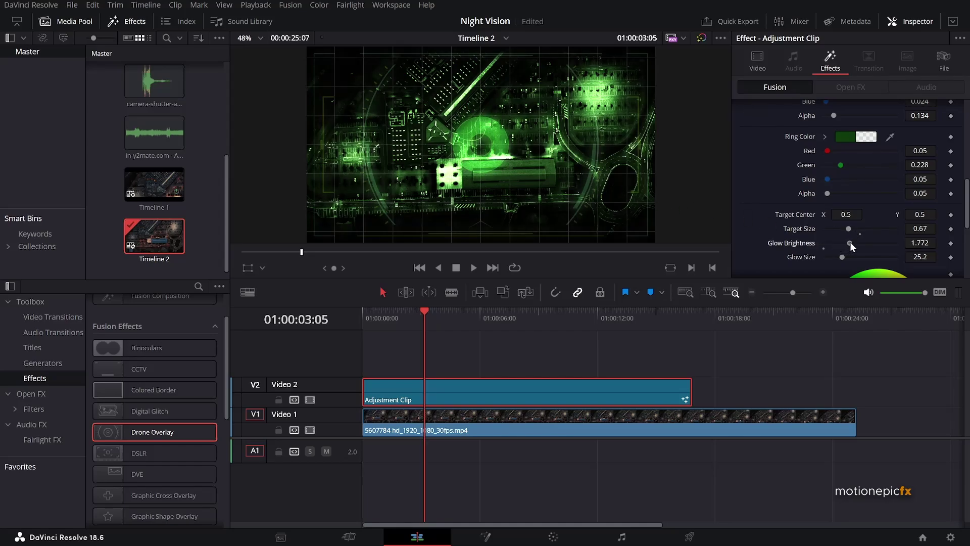
Reset Glow Brightness to 0 and drag the colour wheel toward yellow-green.
double_click(795, 244)
scroll(778, 217, down, 5)
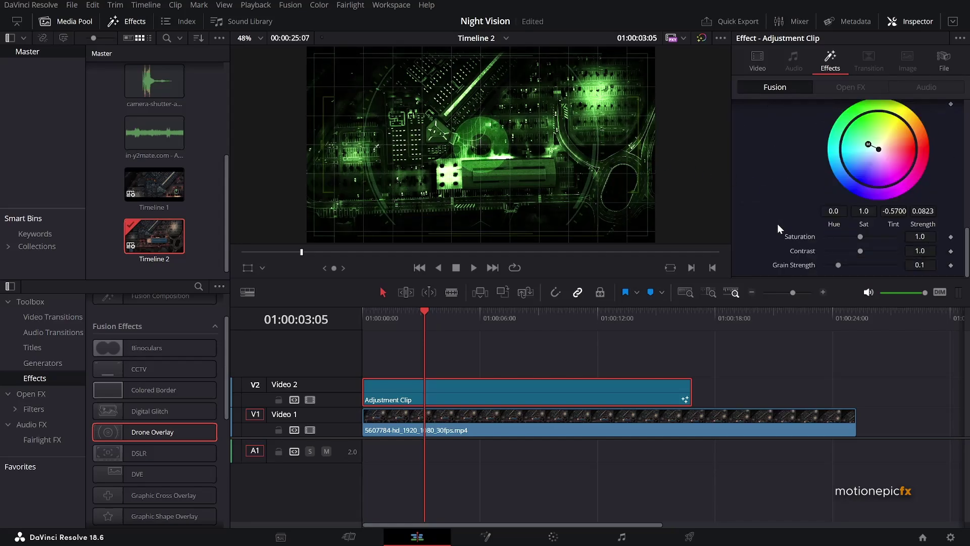
scroll(790, 202, up, 1)
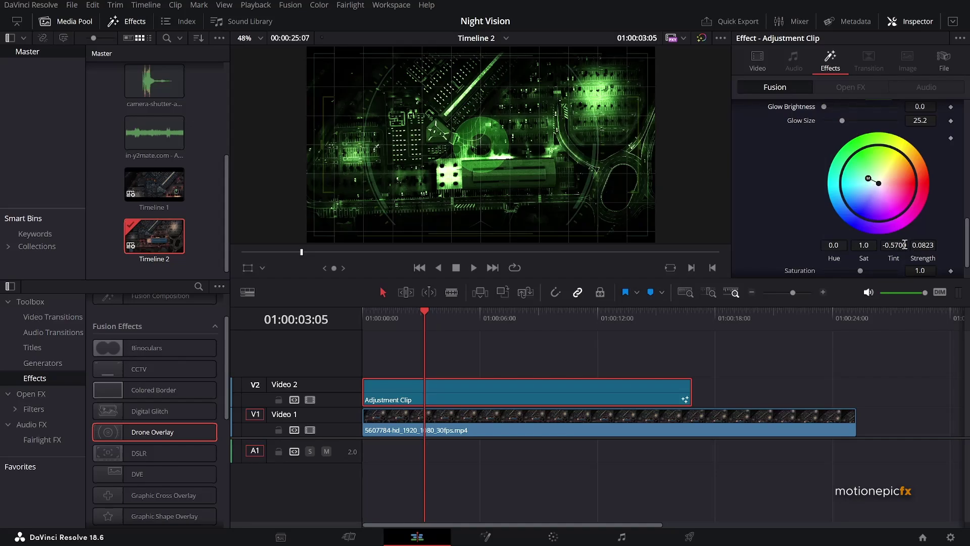
mouse_move(869, 179)
mouse_down()
mouse_move(871, 151)
mouse_move(906, 156)
mouse_move(917, 189)
mouse_move(896, 226)
mouse_move(870, 201)
mouse_move(893, 214)
mouse_move(904, 204)
mouse_move(899, 186)
mouse_move(911, 184)
mouse_move(908, 164)
mouse_move(878, 159)
mouse_move(879, 183)
mouse_up()
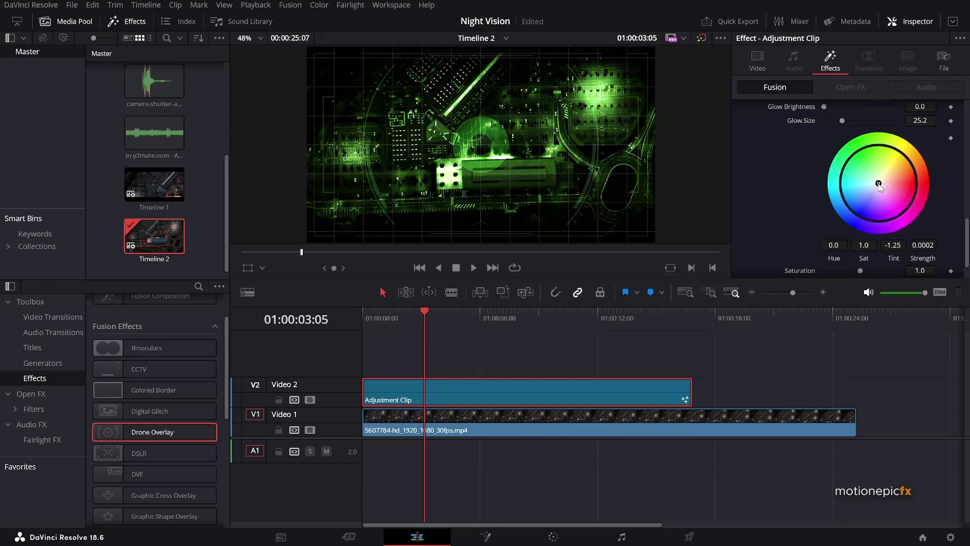
Set both Tint and Strength to 0.
click(894, 245)
text(0)
click(923, 245)
text(0)
key(Tab)
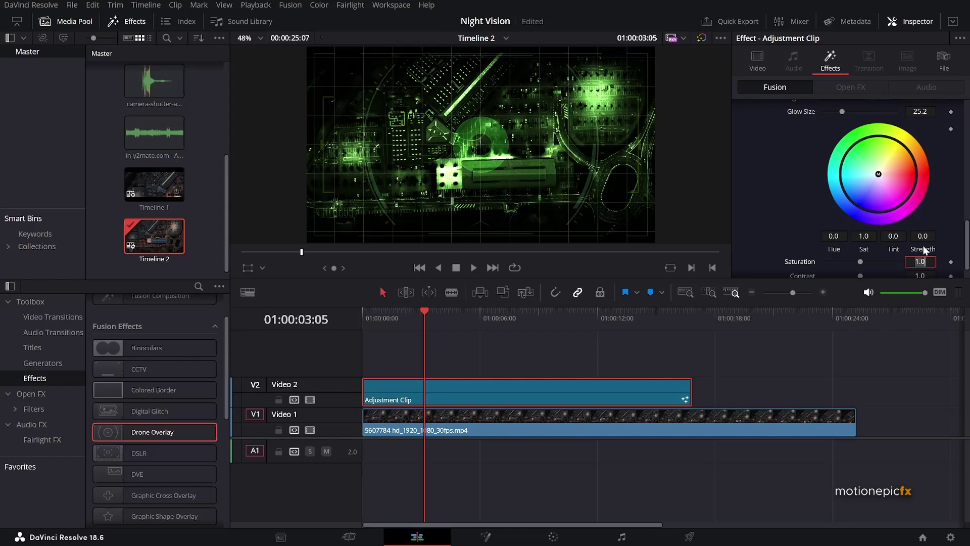
scroll(794, 253, down, 2)
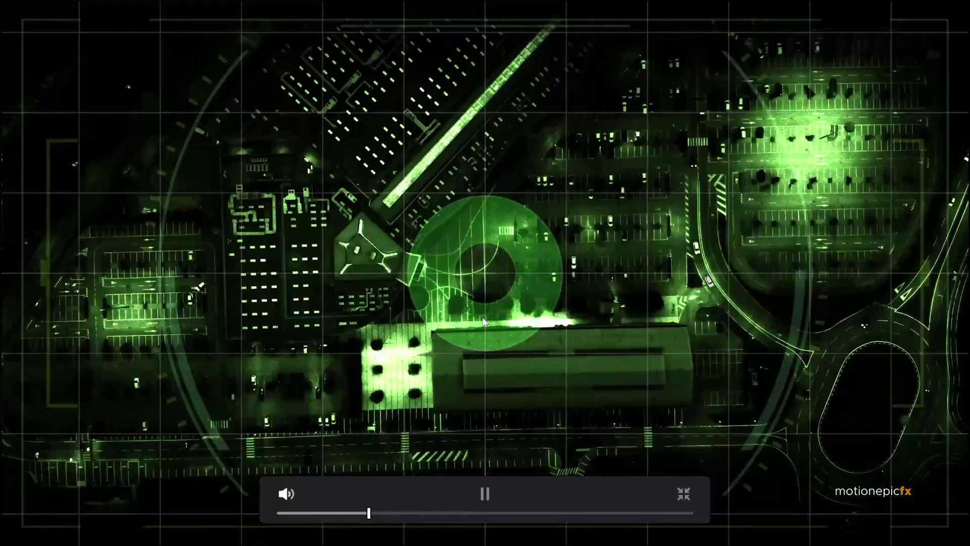
Stop playback at 01:00:05:19 and close the Cinema Viewer, returning to the Edit page.
key(space)
key(Escape)
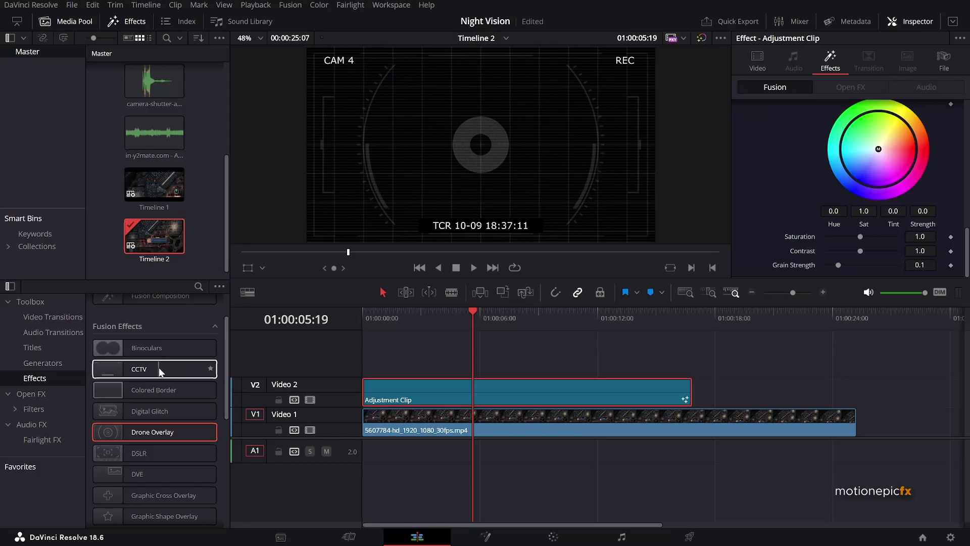
Apply the CCTV effect to the adjustment clip and expand its text settings.
drag(158, 368, 444, 395)
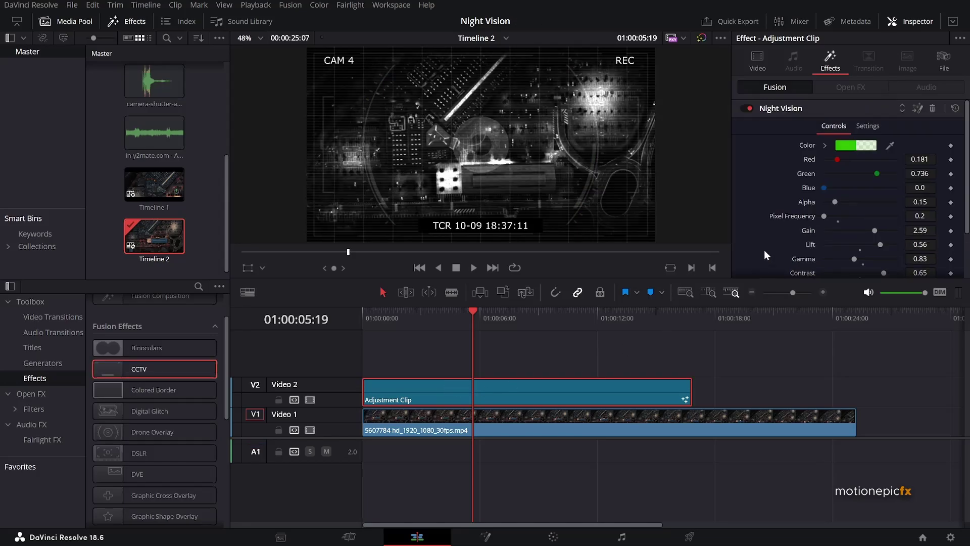
click(774, 109)
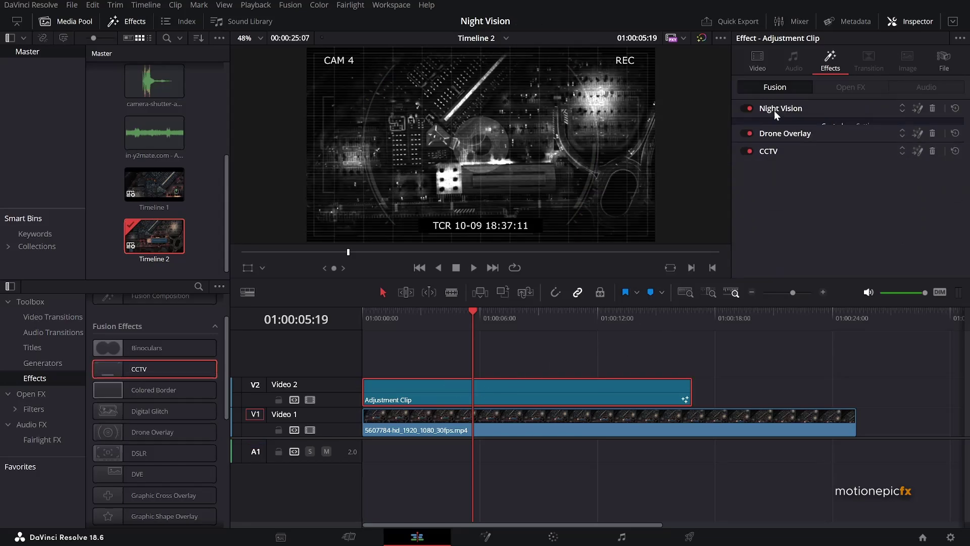
click(778, 144)
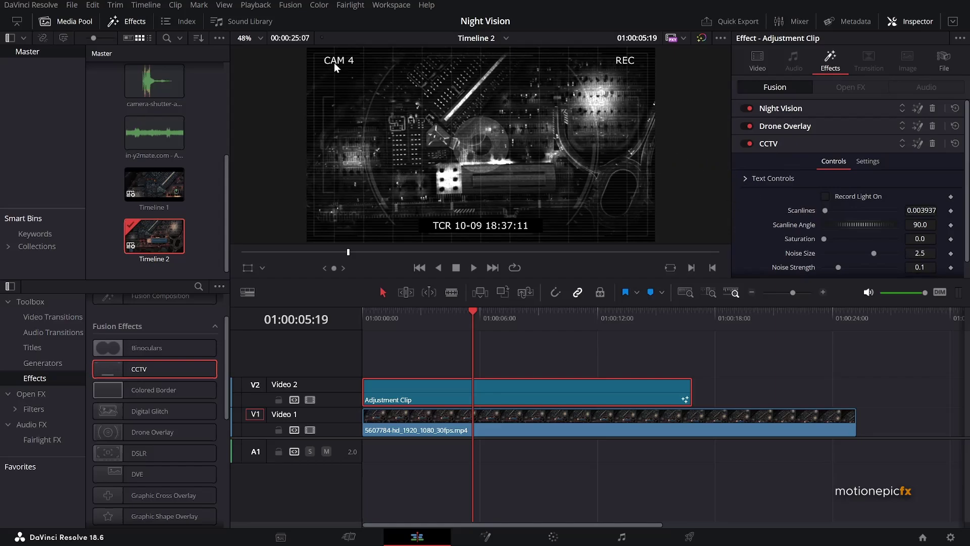
click(744, 178)
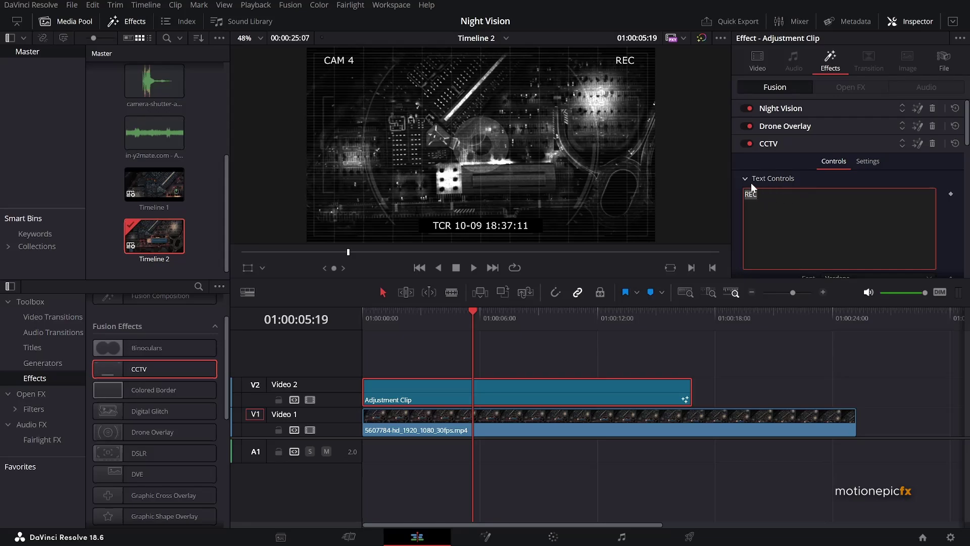
Delete the REC, CAM 4 and timecode captions, then collapse the CCTV text settings.
key(BackSpace)
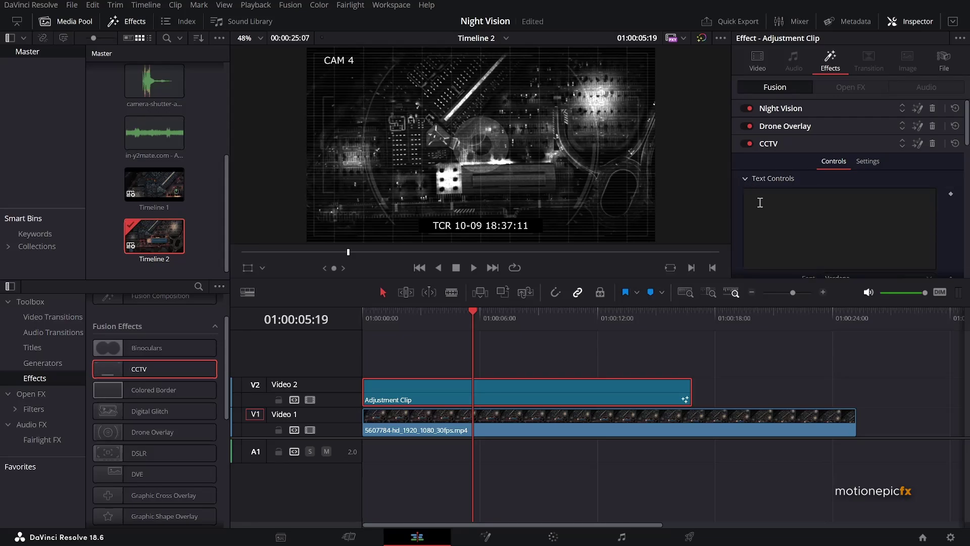
scroll(754, 214, down, 2)
click(756, 218)
key(BackSpace)
key(BackSpace)
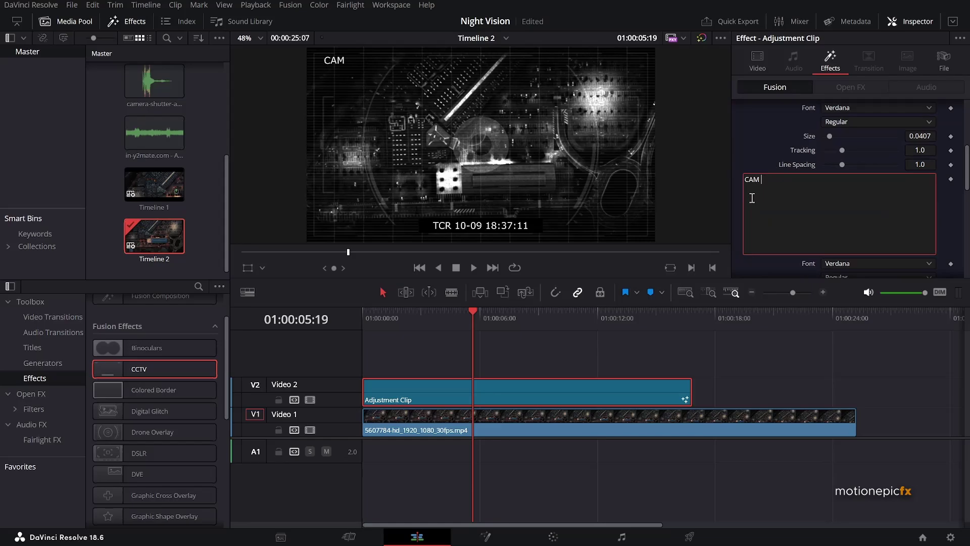
key(BackSpace)
key(BackSpace)
key(BackSpace)
scroll(753, 202, down, 3)
click(760, 203)
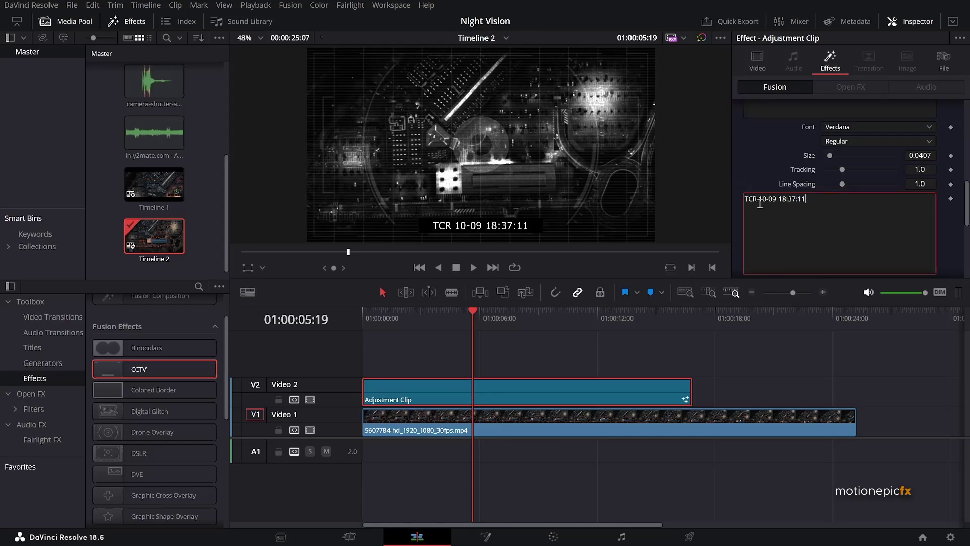
key(ctrl+a)
key(BackSpace)
scroll(741, 163, up, 5)
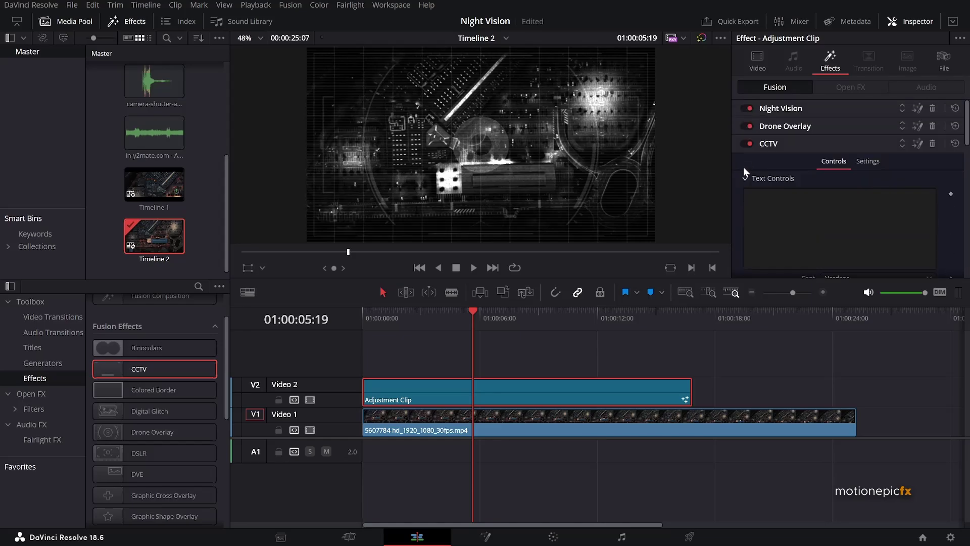
click(745, 175)
scroll(745, 175, down, 1)
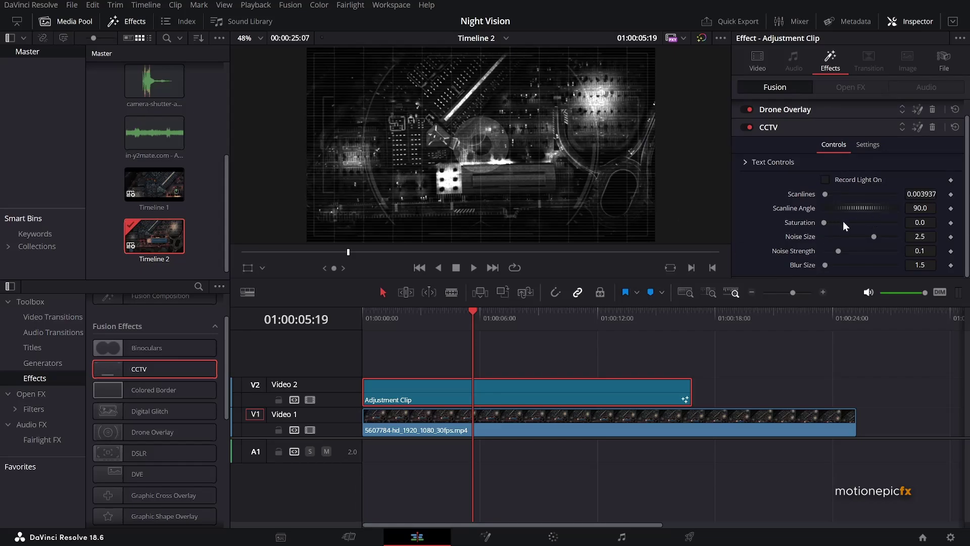
Set CCTV Saturation to 1 and reset the scanline strength to its default.
click(918, 223)
text(1)
key(Tab)
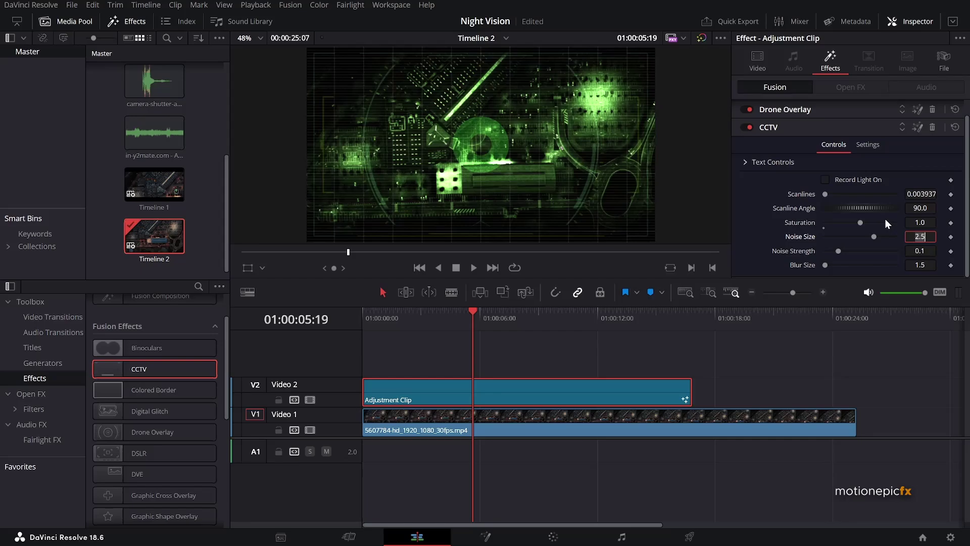
drag(827, 194, 839, 195)
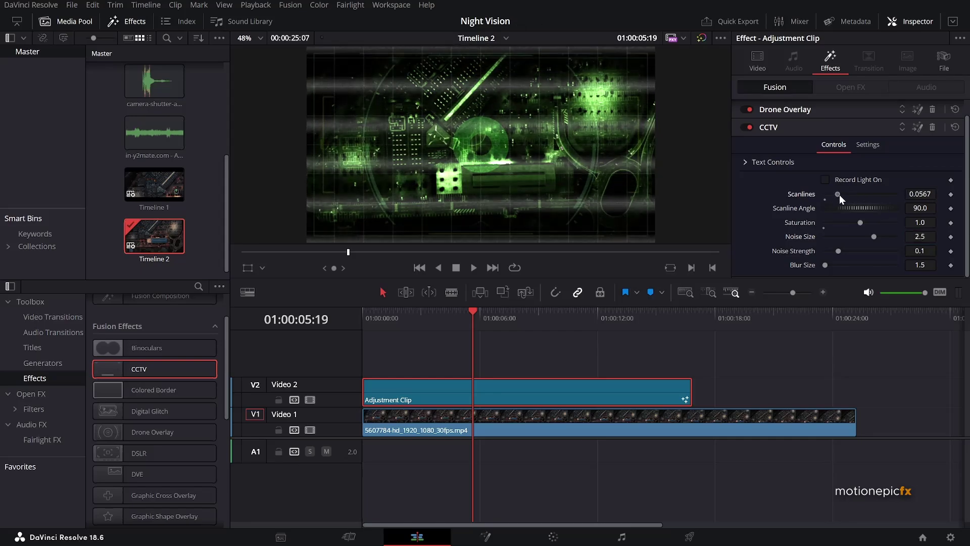
double_click(795, 192)
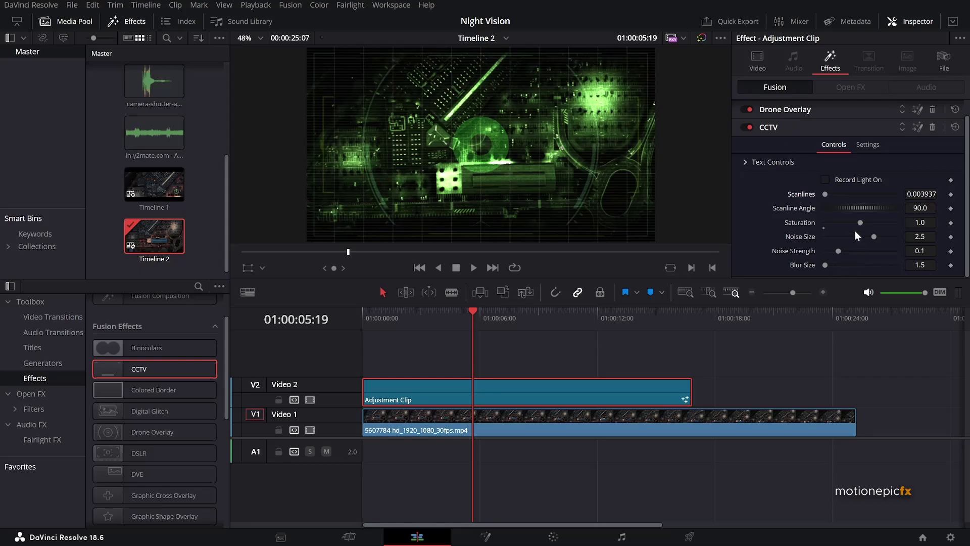
Bring Noise Size down to 0.0 and set Blur Size to 0.5.
drag(873, 237, 799, 252)
click(925, 265)
key(BackSpace)
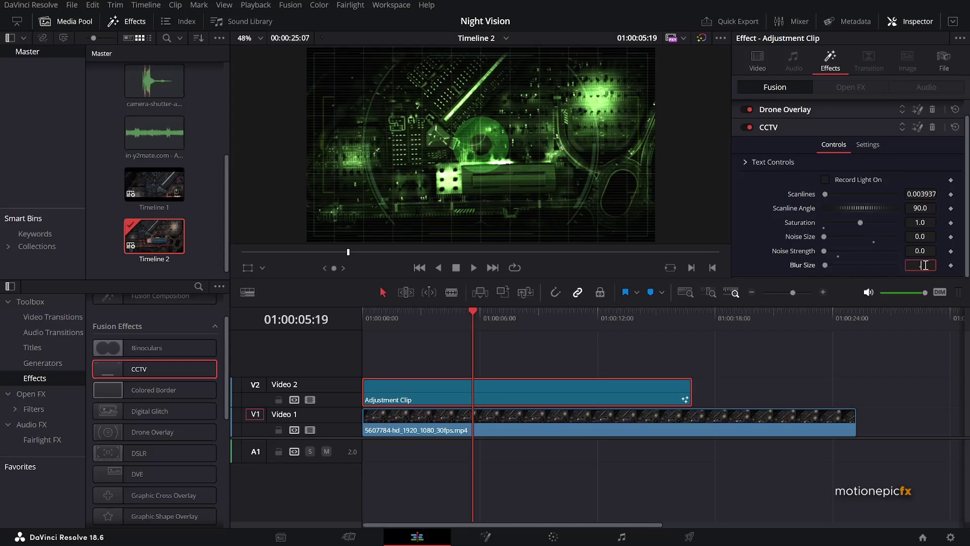
text(.5)
key(Tab)
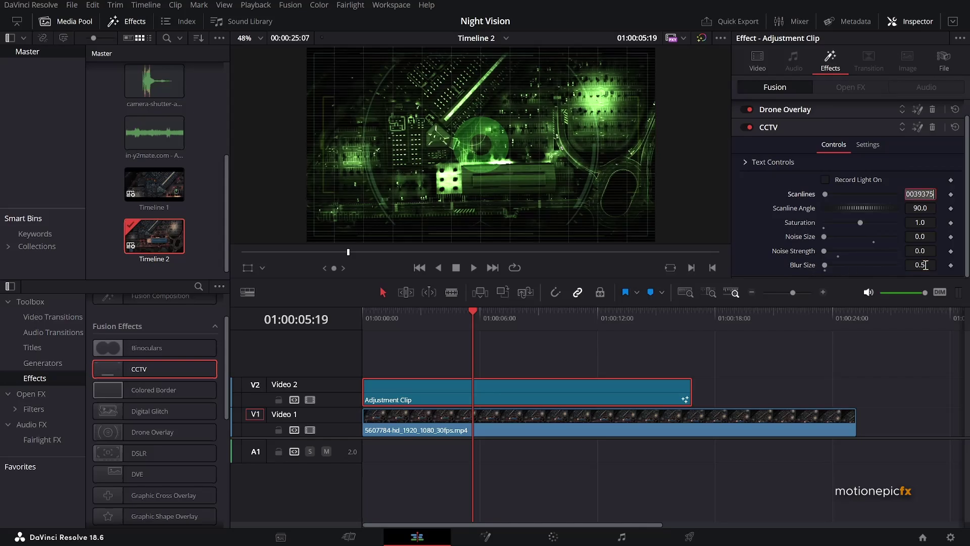
key(ctrl+f)
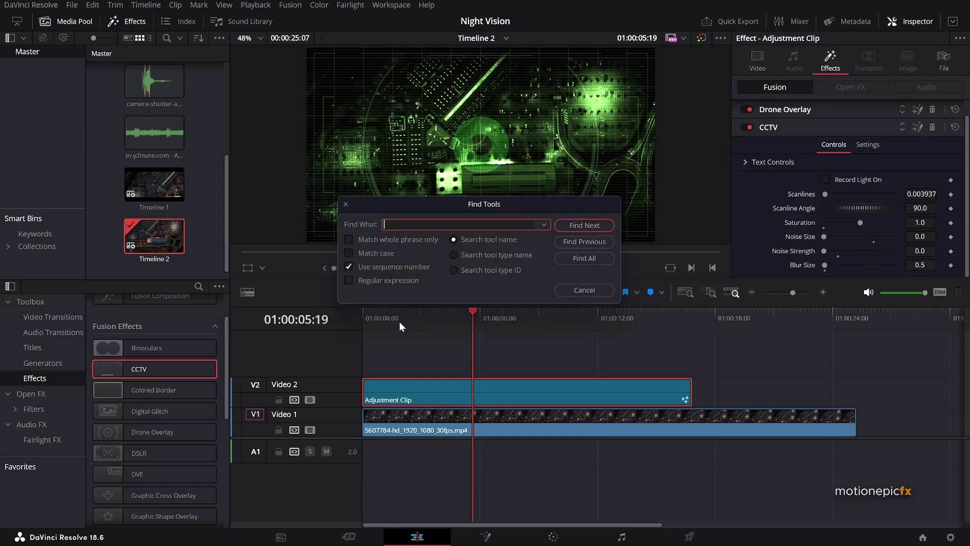
click(569, 290)
key(ctrl+f)
click(584, 290)
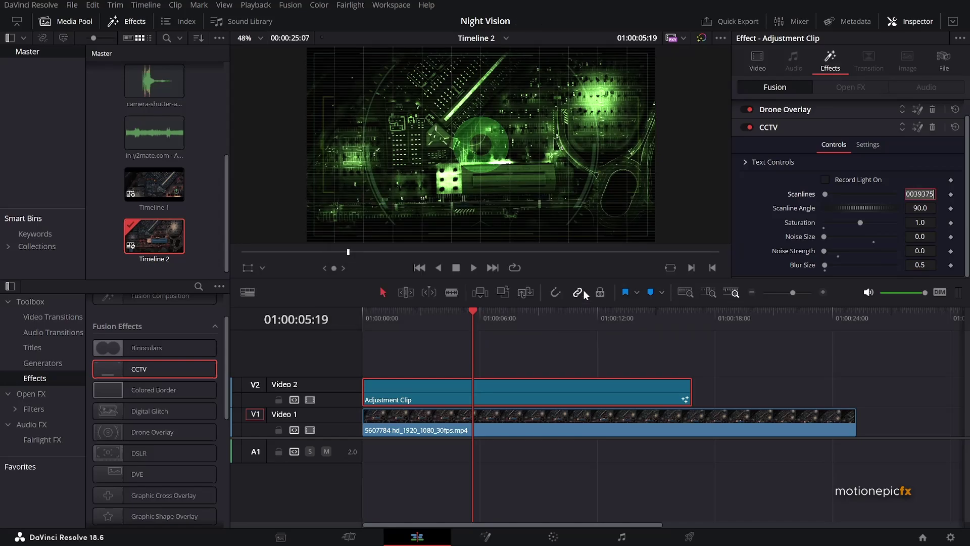
click(432, 351)
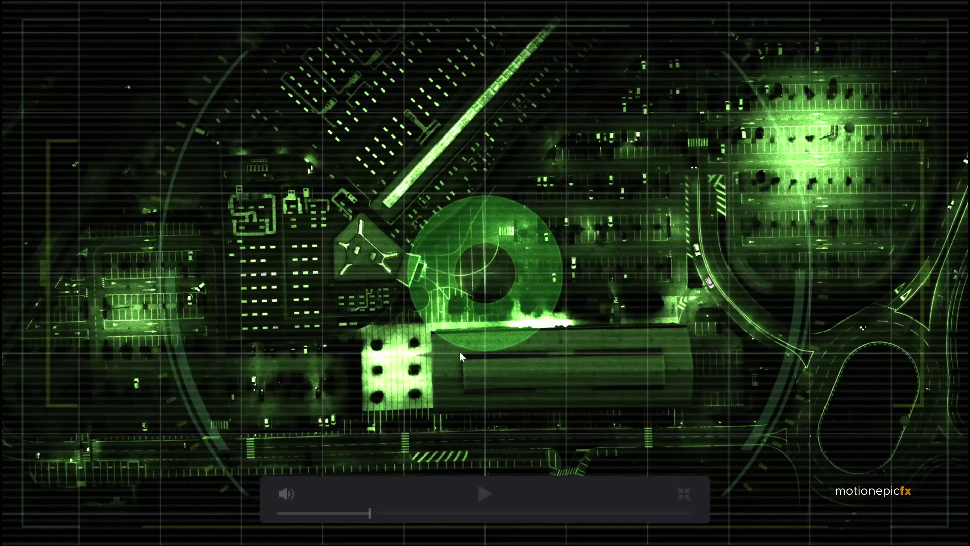
click(313, 514)
click(352, 400)
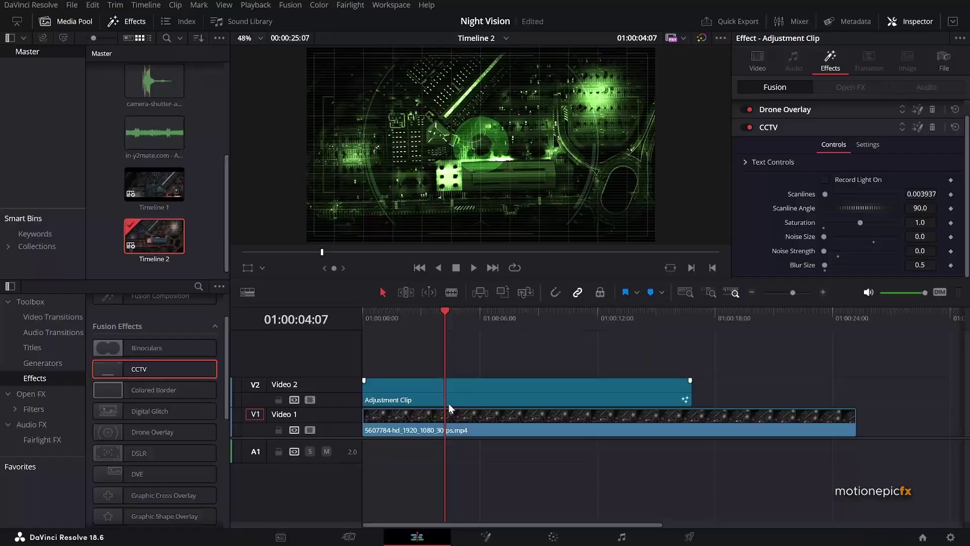
Move the adjustment clip up to a new V3 track.
click(395, 398)
drag(394, 399, 386, 369)
scroll(208, 187, up, 2)
scroll(209, 189, up, 2)
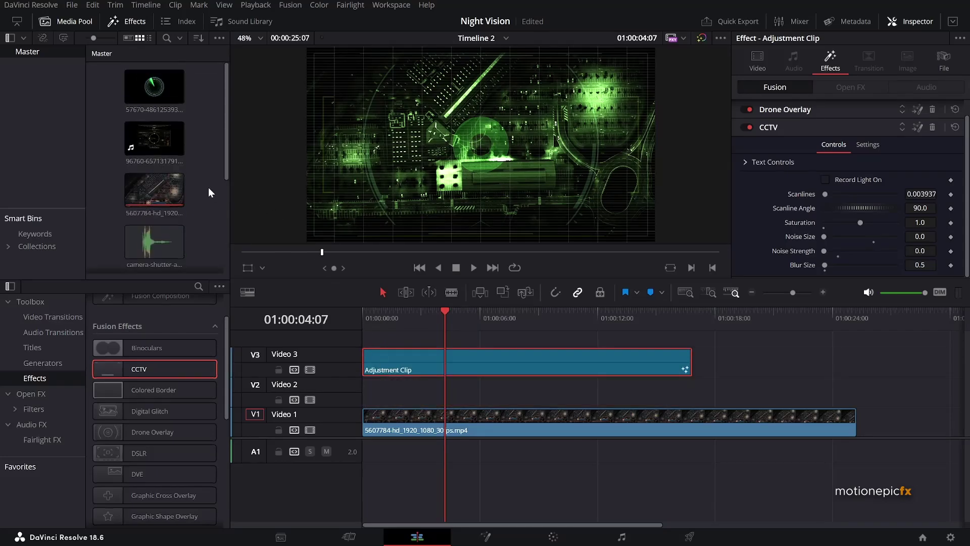
Place the 57670 radar clip on V2 and set its Composite Mode to Add.
click(154, 90)
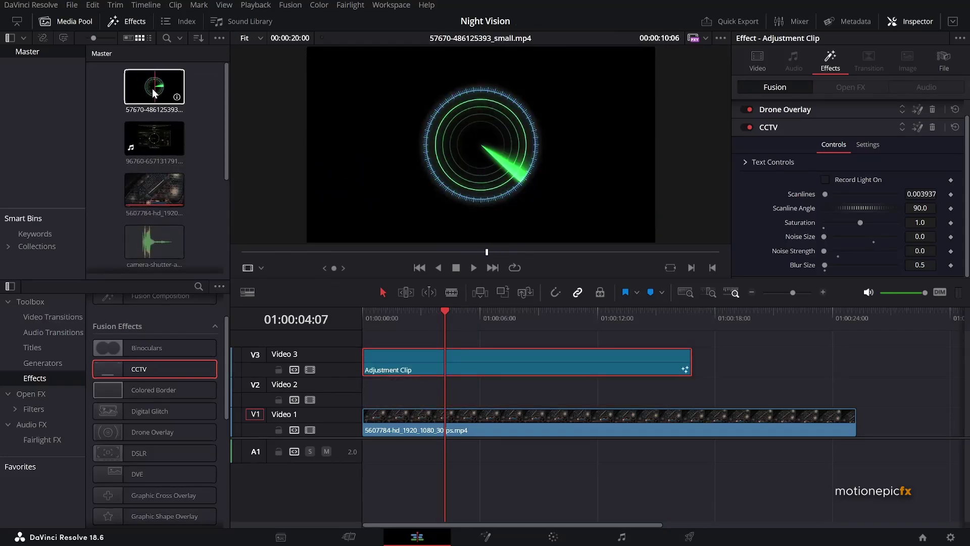
drag(155, 93, 356, 389)
click(417, 383)
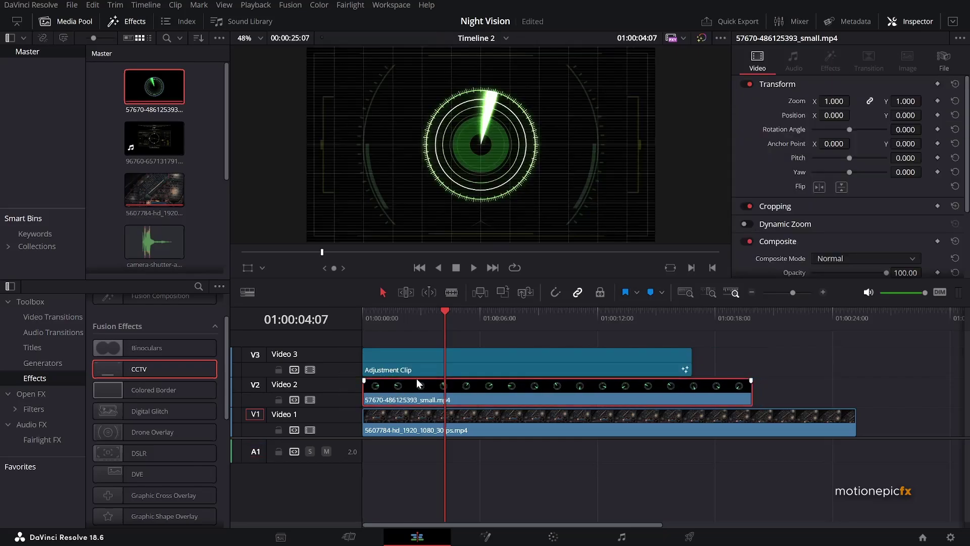
click(820, 259)
click(830, 288)
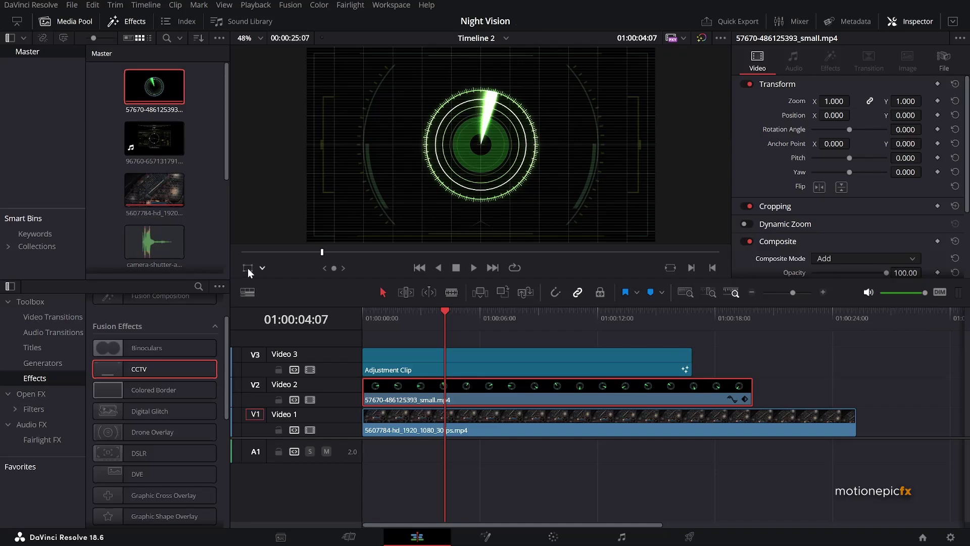
Scale the radar to Zoom 0.270 at position 708, -293, then scrub to 01:00:04:08.
drag(849, 101, 796, 101)
click(309, 371)
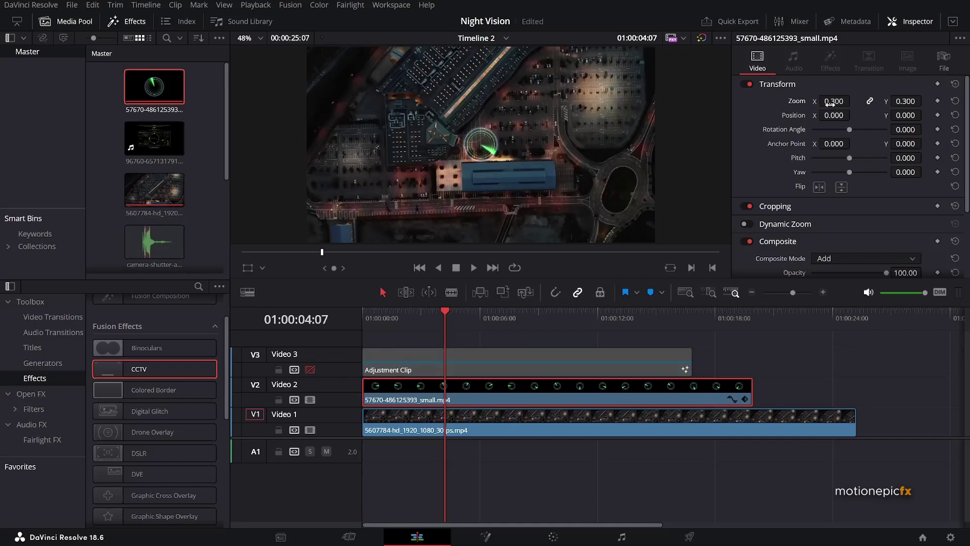
drag(831, 103, 925, 101)
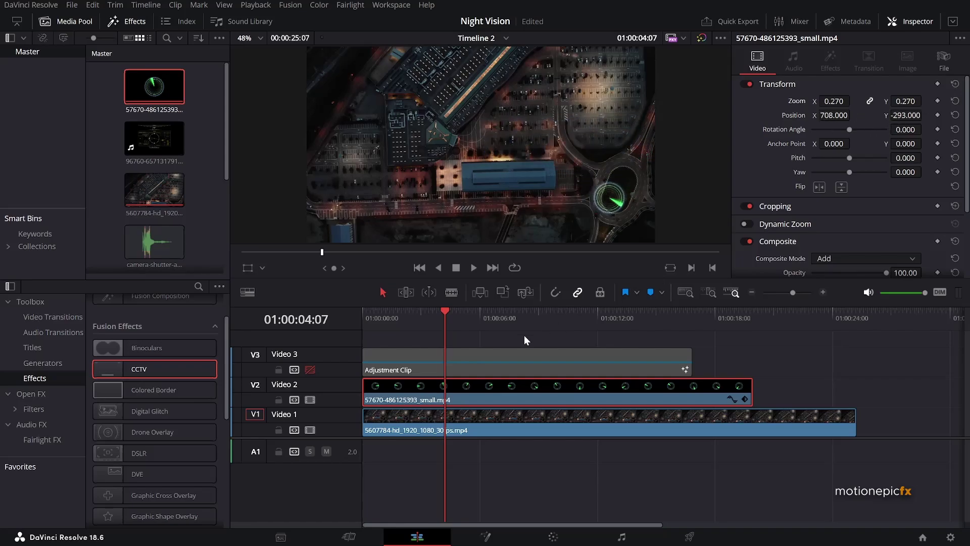
click(307, 370)
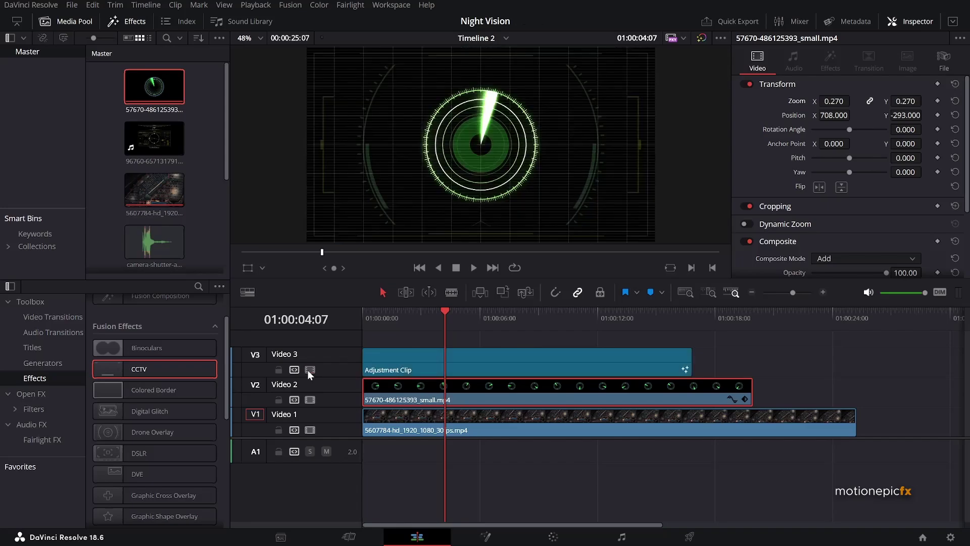
click(442, 314)
drag(442, 314, 446, 311)
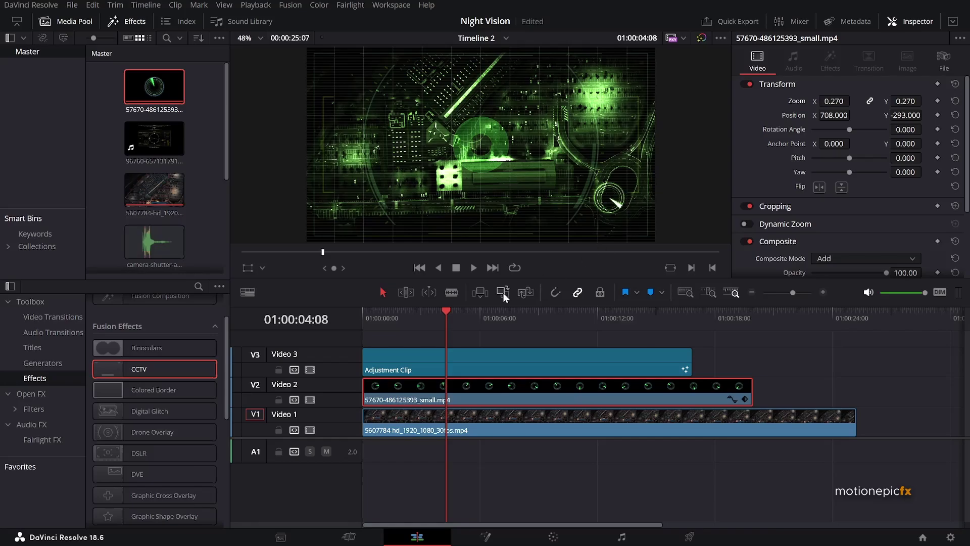
Move the adjustment clip up to V4 and drop the 96760 HUD clip onto V3.
drag(430, 359, 318, 329)
drag(157, 144, 361, 369)
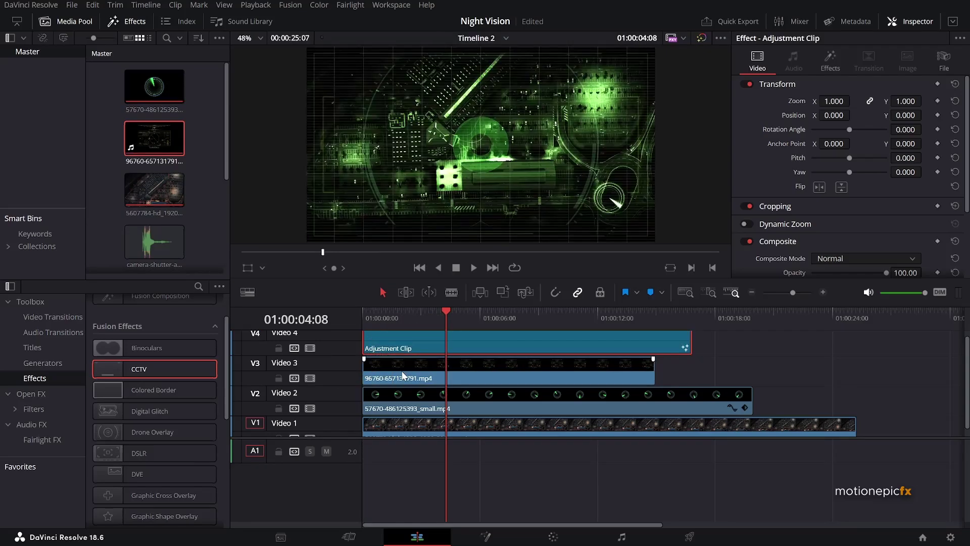
click(410, 371)
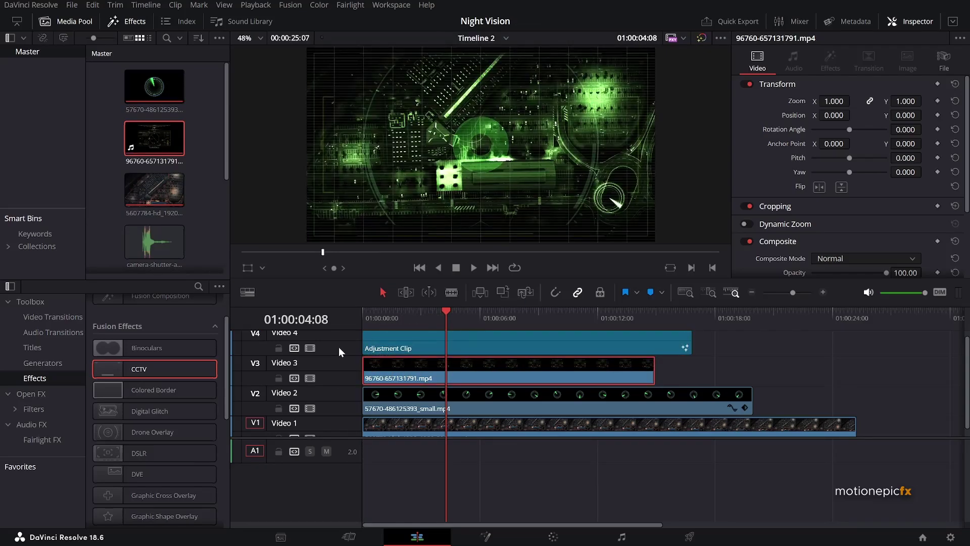
Add-blend the HUD clip at Zoom 0.380, position -678, -269, and rewind the playhead.
click(311, 348)
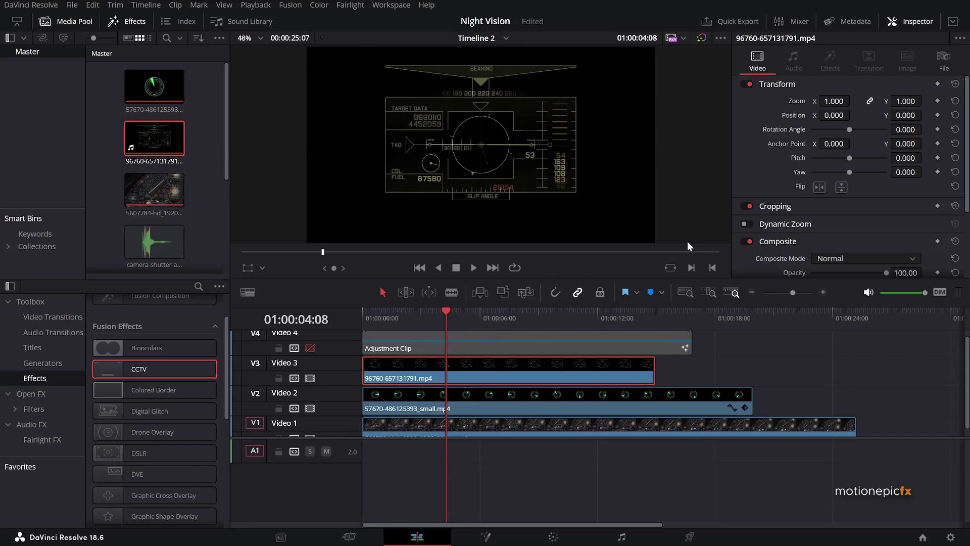
mouse_move(835, 101)
mouse_down()
mouse_move(822, 101)
mouse_move(831, 116)
mouse_up()
click(835, 257)
click(832, 290)
drag(904, 115, 899, 116)
drag(834, 101, 814, 115)
click(310, 348)
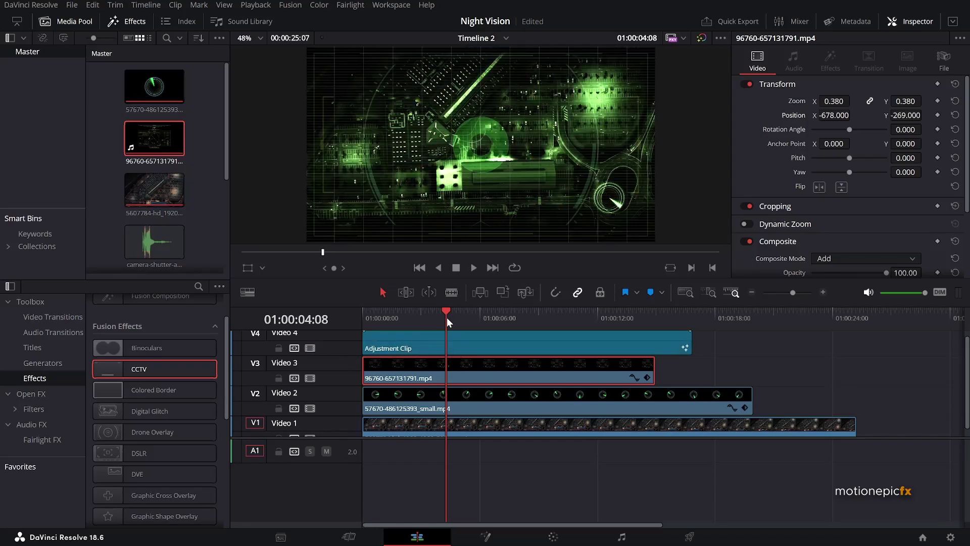
drag(416, 318, 338, 315)
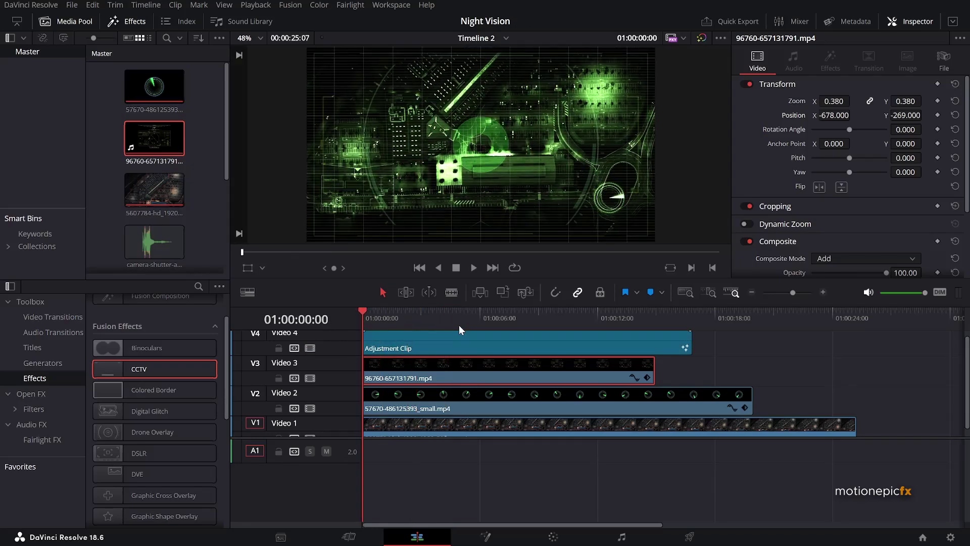
key(ctrl+f)
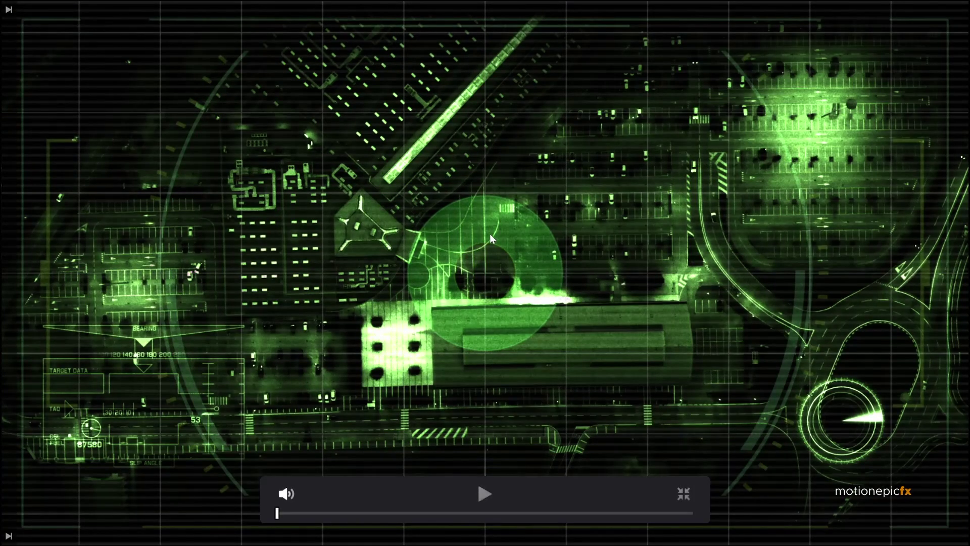
key(space)
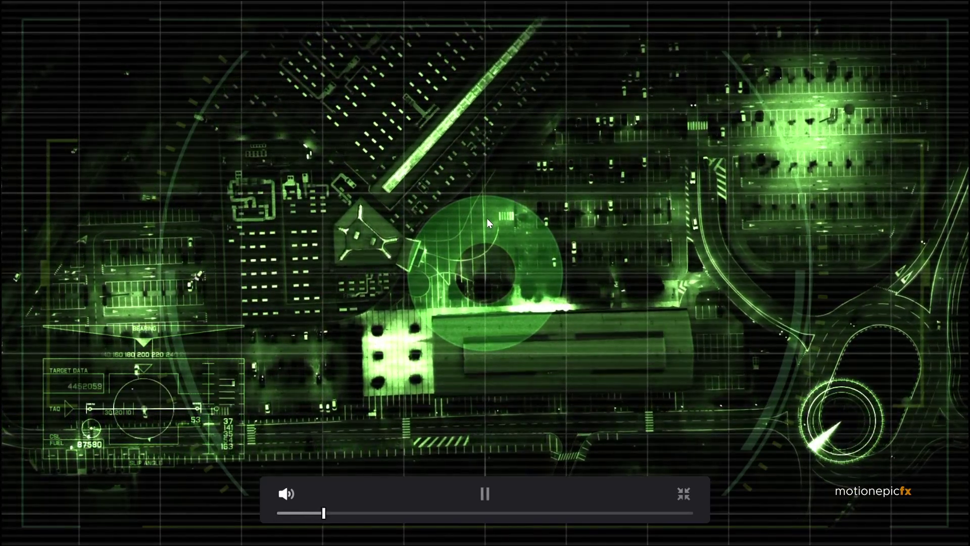
key(Escape)
click(459, 266)
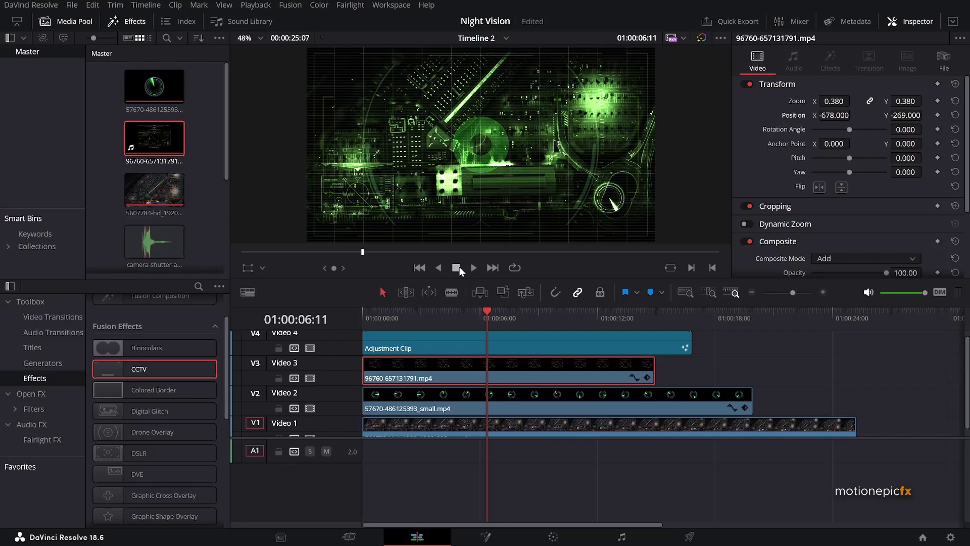
click(422, 267)
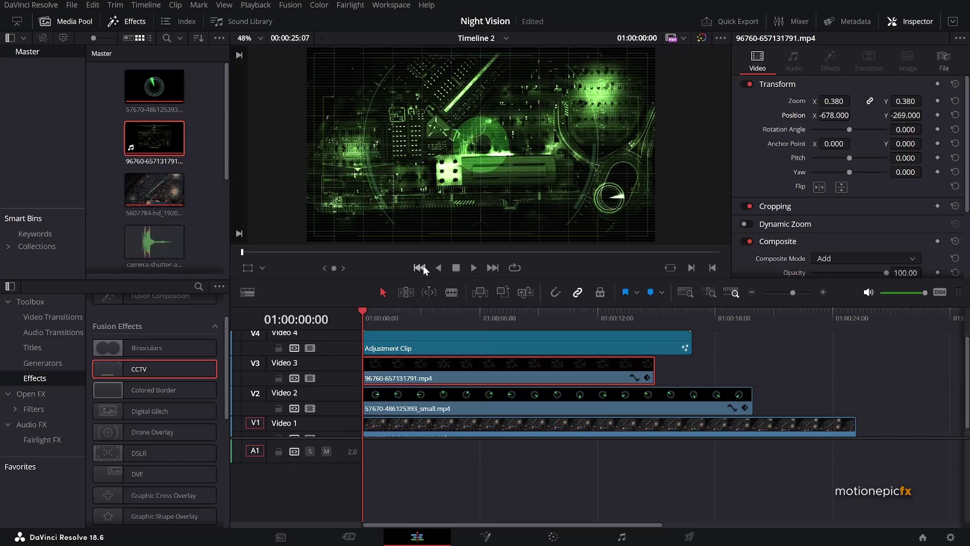